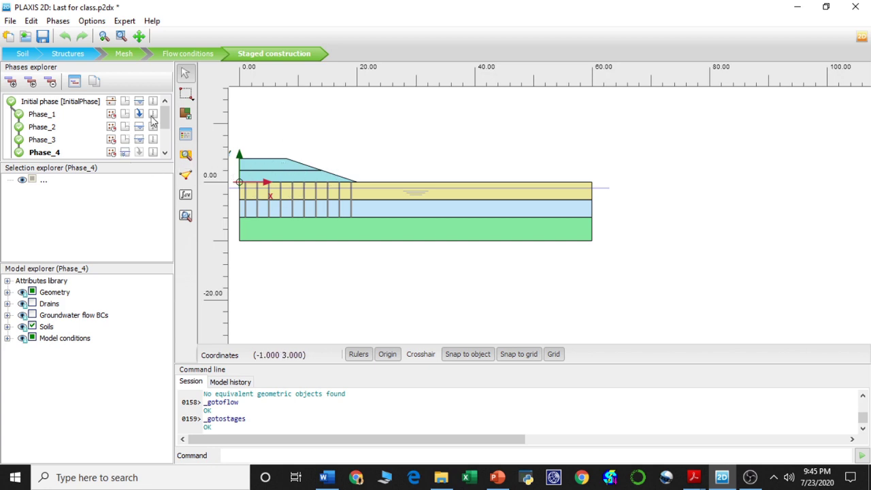
- Examine which embankment layers are active in construction phases Phase_1 to Phase_4, highlighting the lower and upper layers in the model
mouse_move(169, 118)
mouse_down()
mouse_move(166, 141)
mouse_move(166, 107)
mouse_up()
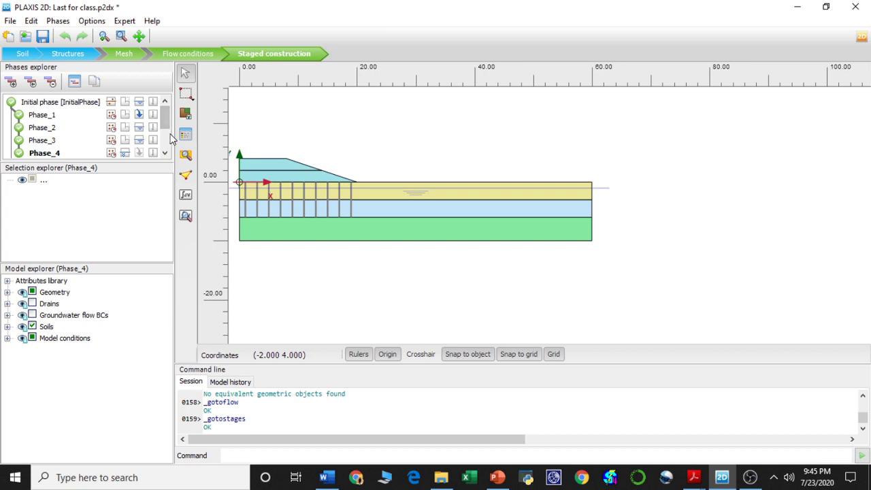
click(291, 175)
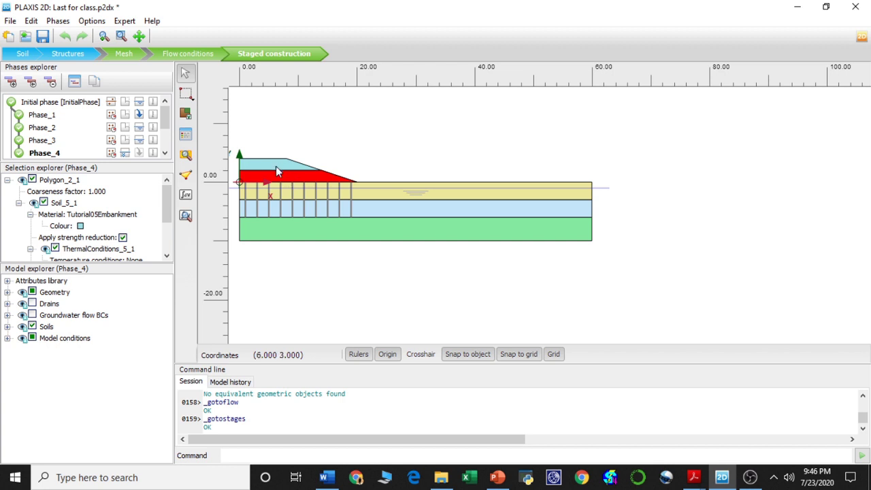
click(276, 170)
click(280, 175)
click(278, 164)
click(282, 179)
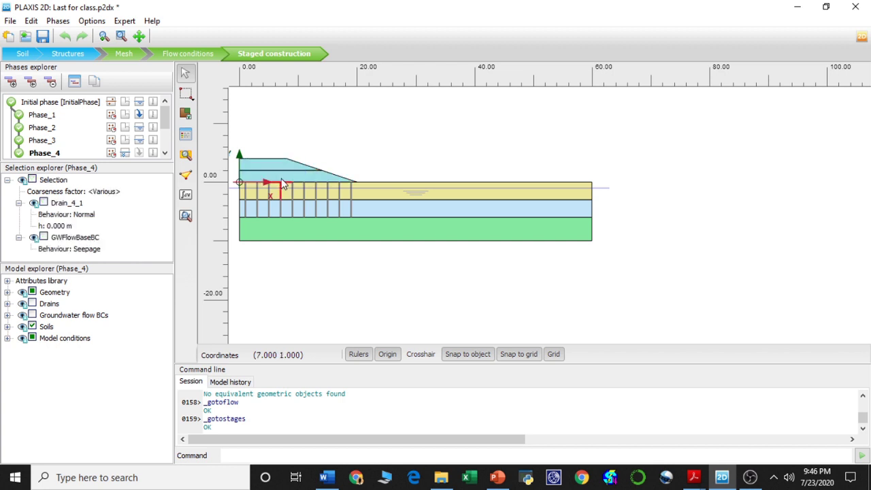
click(287, 181)
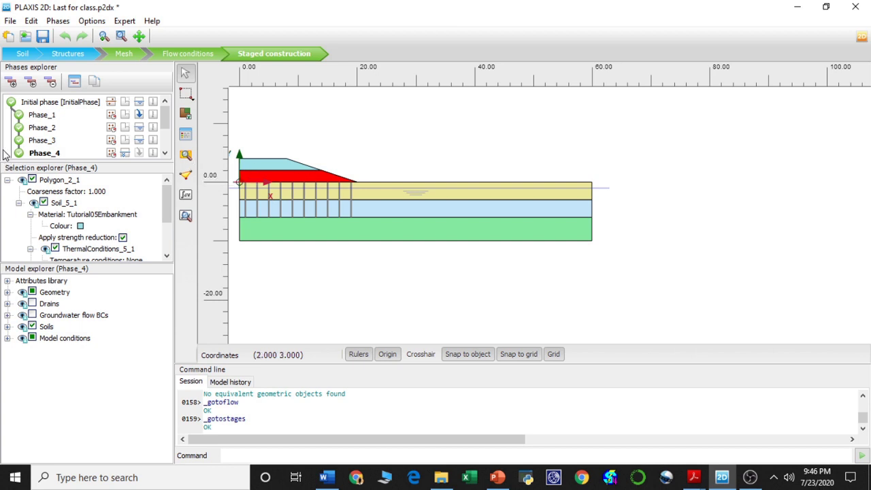
click(49, 127)
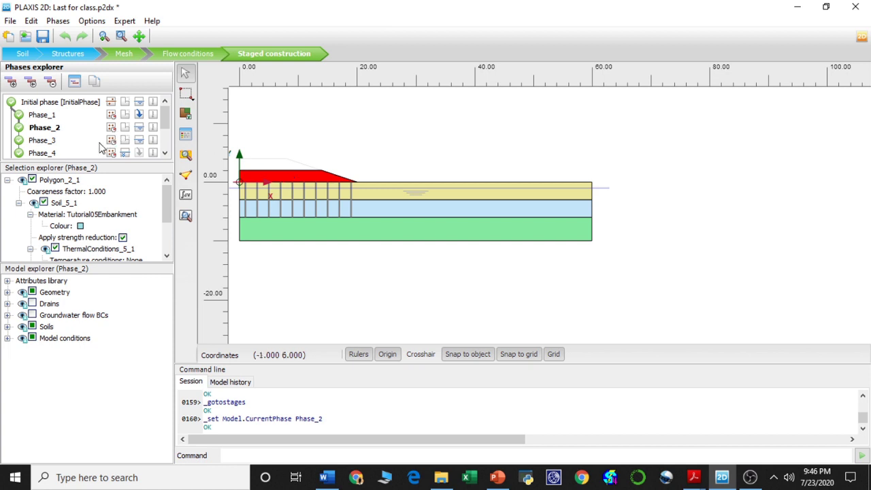
click(47, 141)
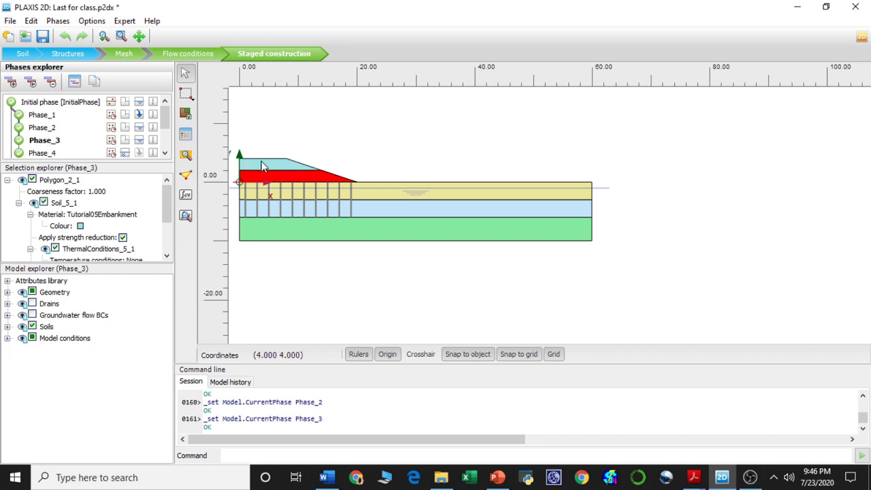
click(265, 171)
click(265, 170)
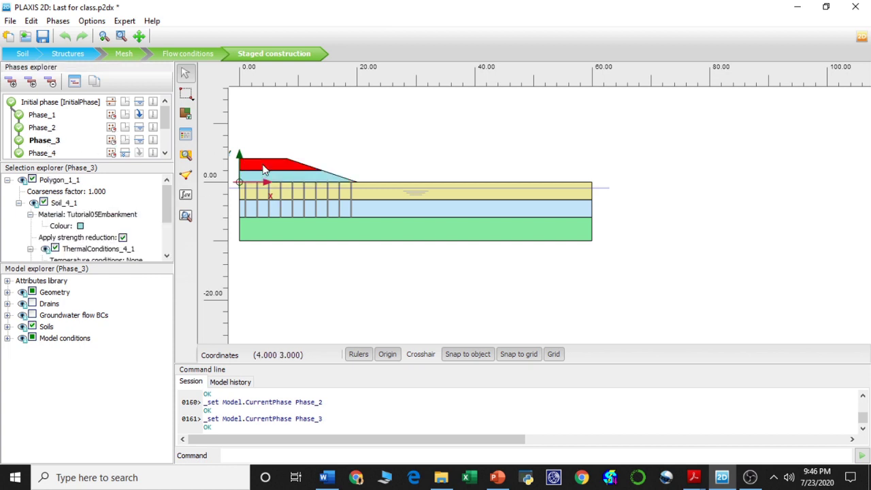
click(53, 155)
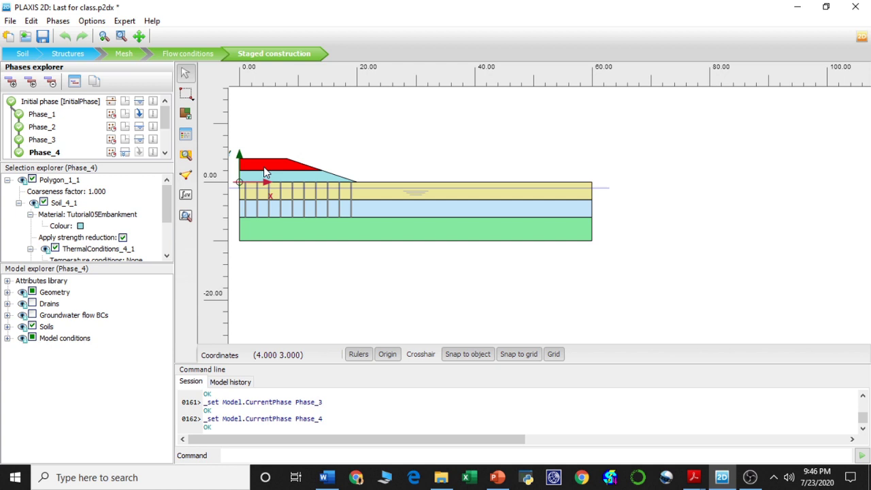
click(46, 117)
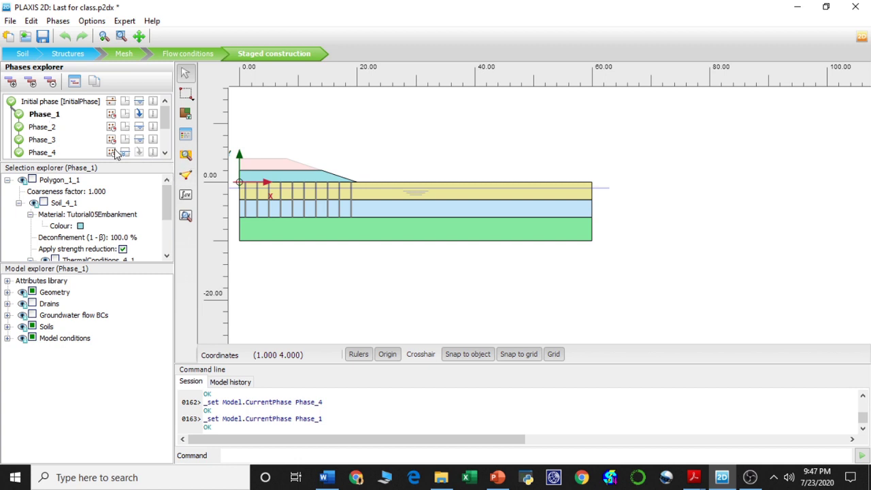
click(43, 131)
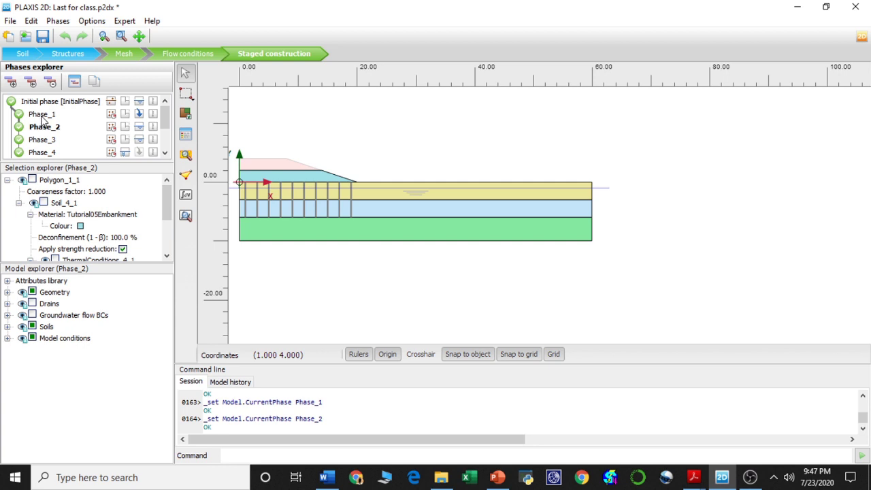
- Add a new calculation phase that starts from Phase_1 and open its phase settings
click(42, 120)
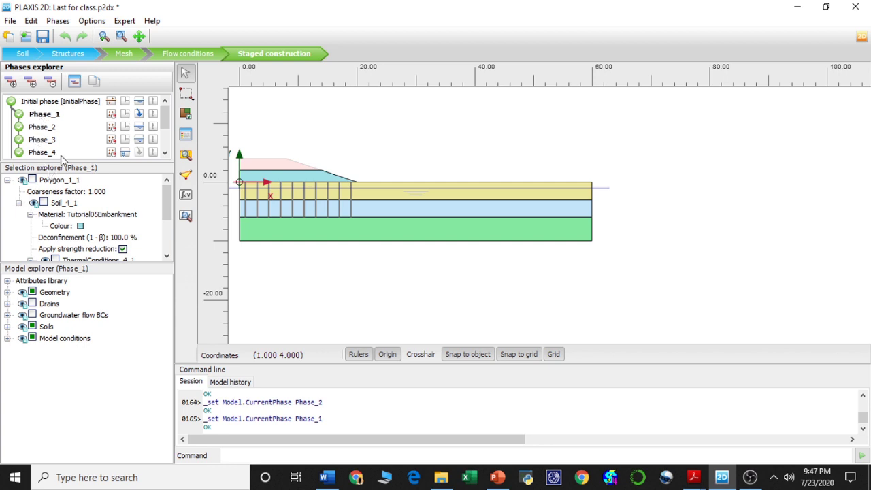
right_click(43, 117)
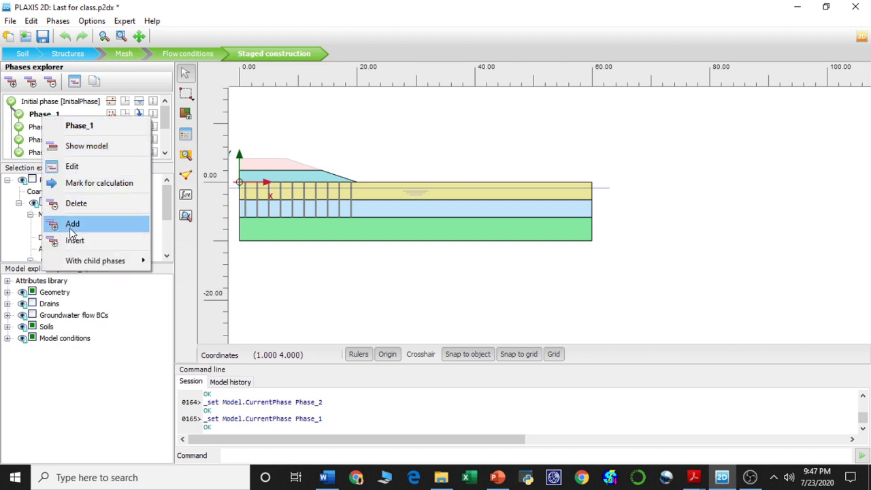
click(72, 226)
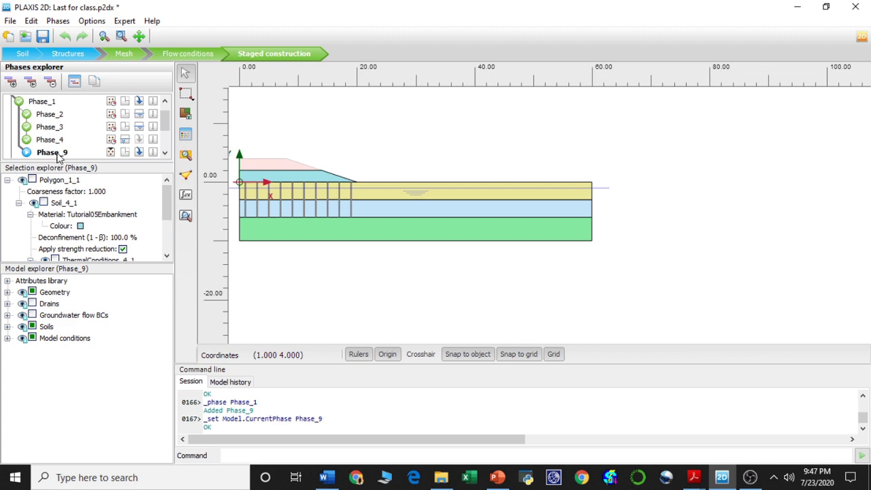
double_click(60, 155)
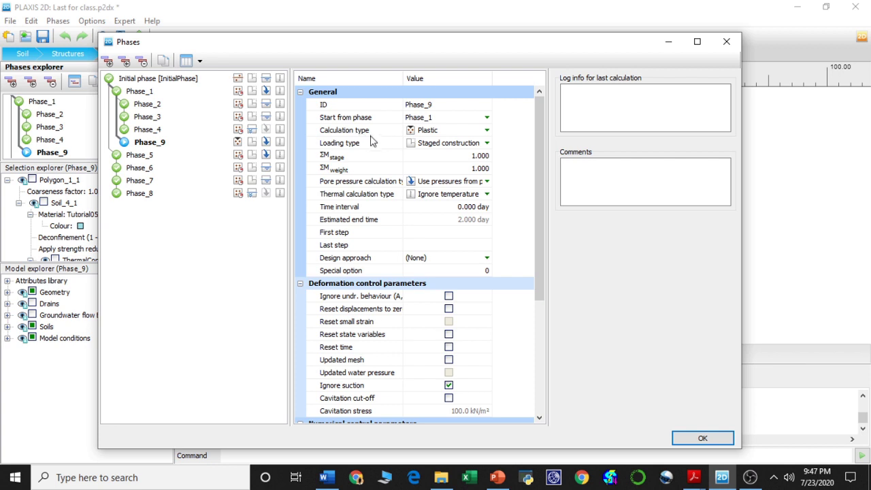
- Set the calculation type of the new phase under Phase_1 to Safety and enable resetting displacements to zero
click(462, 133)
click(463, 134)
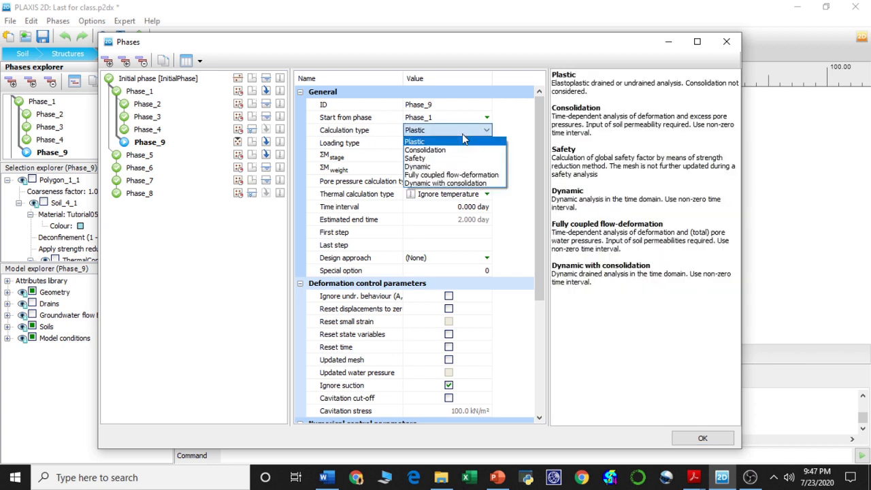
click(449, 159)
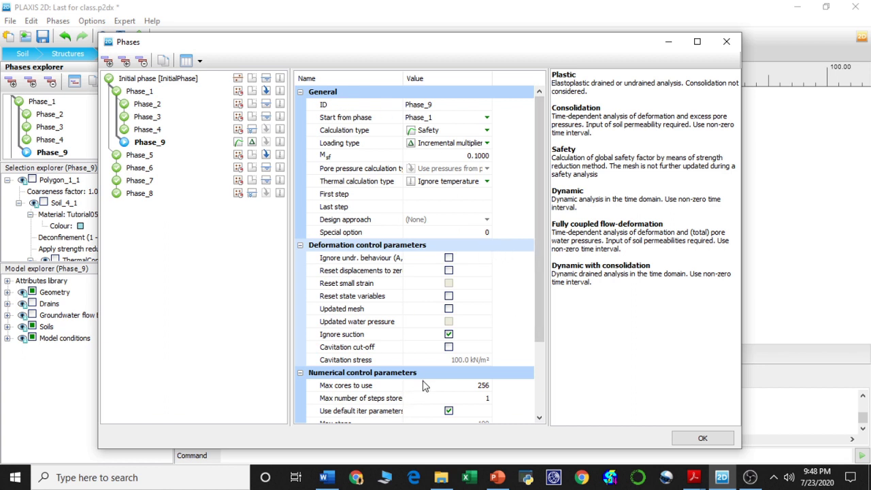
scroll(426, 387, down, 2)
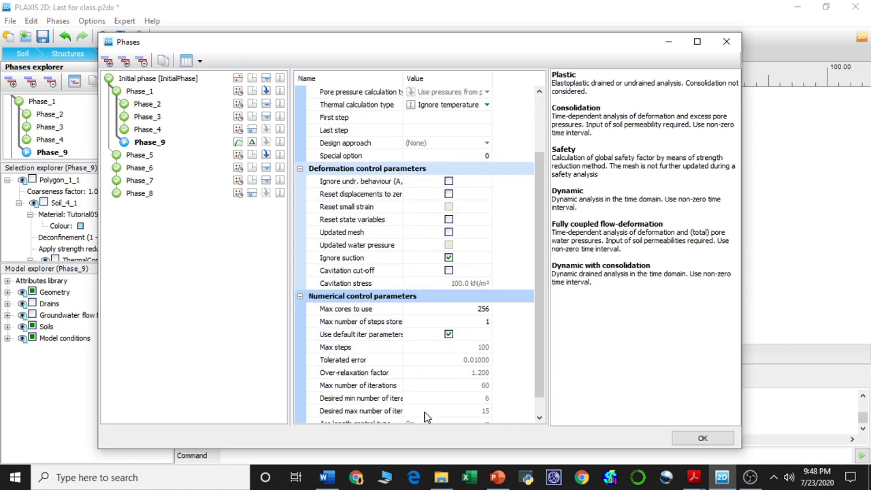
scroll(516, 282, up, 2)
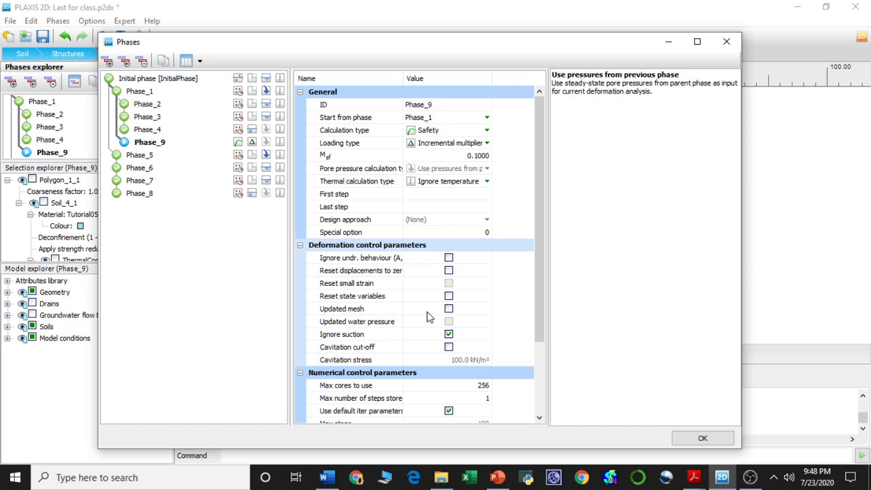
click(450, 271)
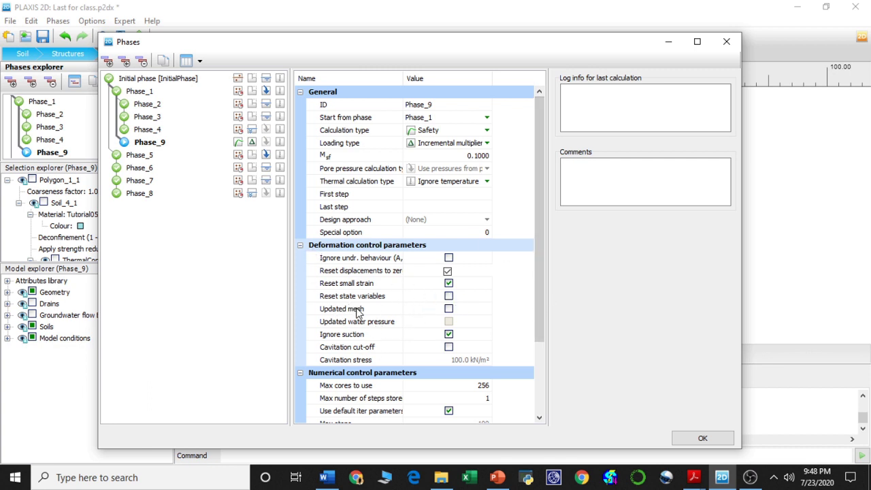
scroll(476, 373, down, 1)
scroll(482, 374, down, 1)
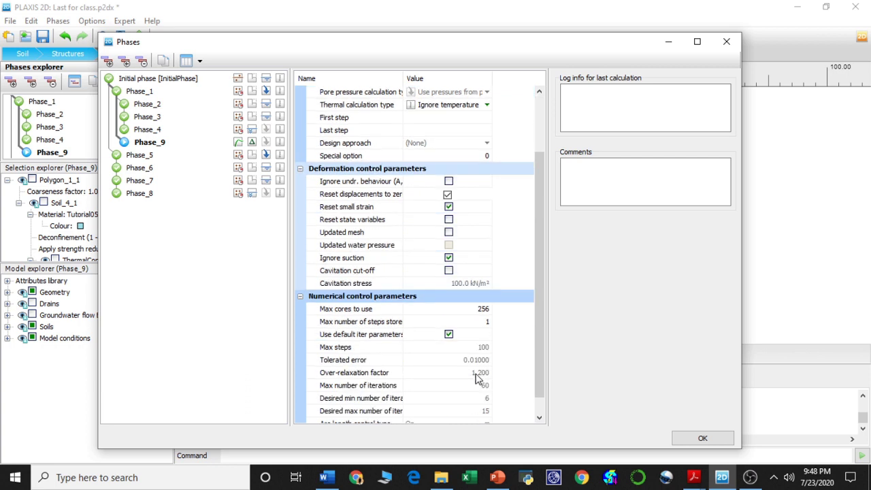
scroll(471, 385, down, 1)
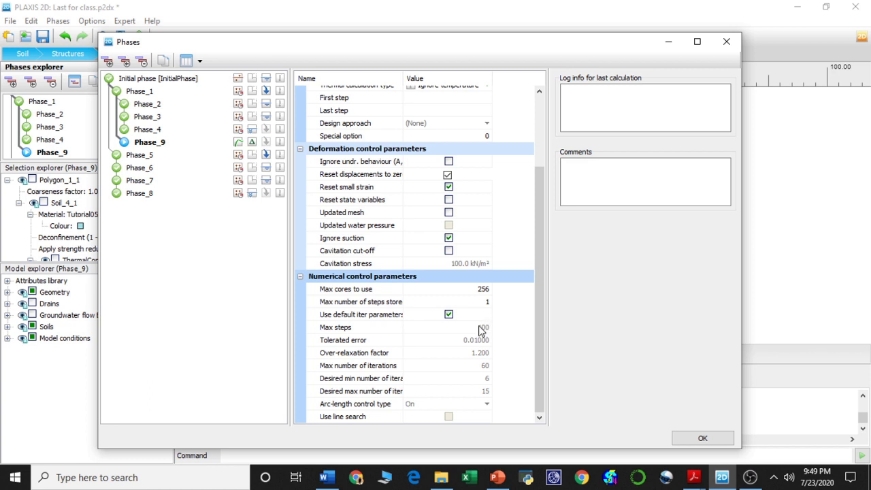
click(449, 316)
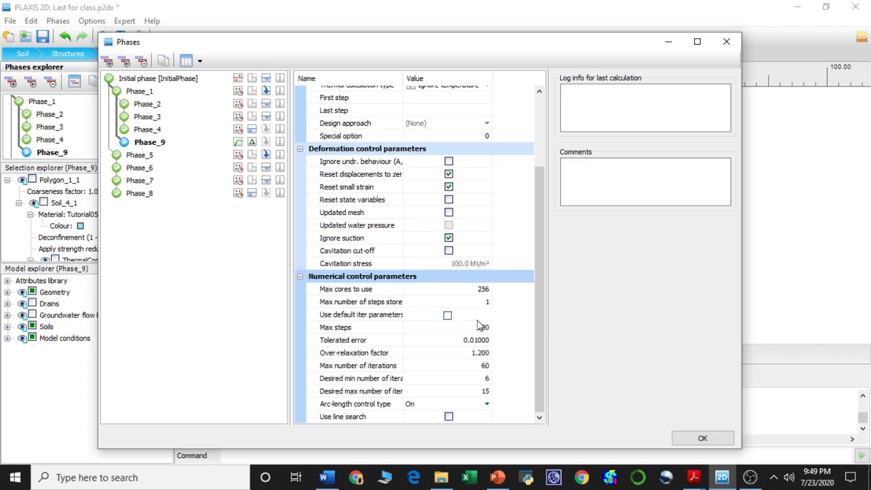
click(485, 327)
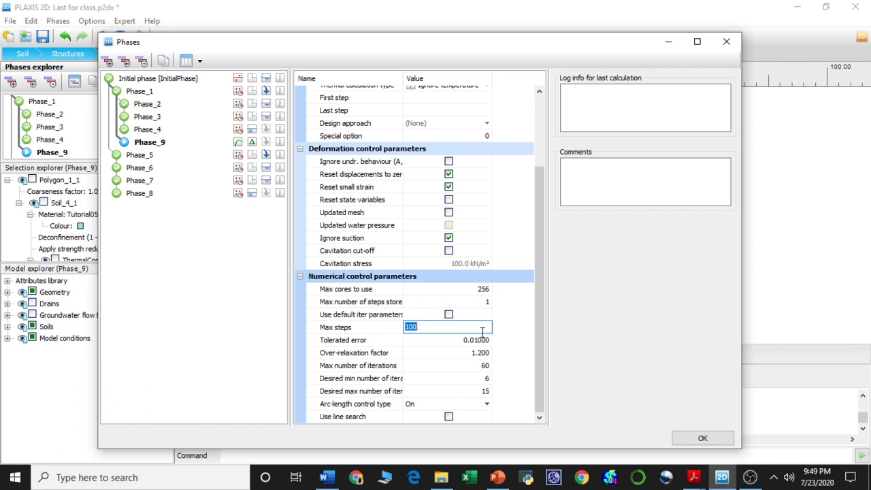
click(449, 316)
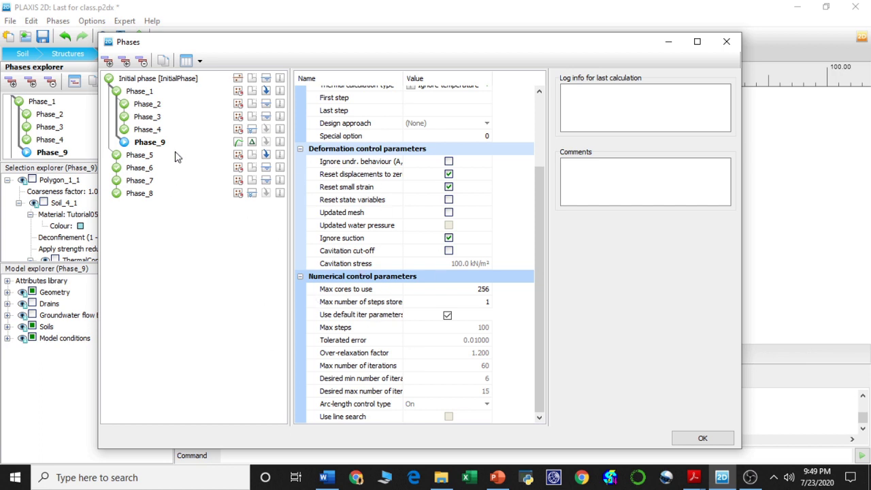
- Add a new calculation phase that starts from Phase_2
click(148, 104)
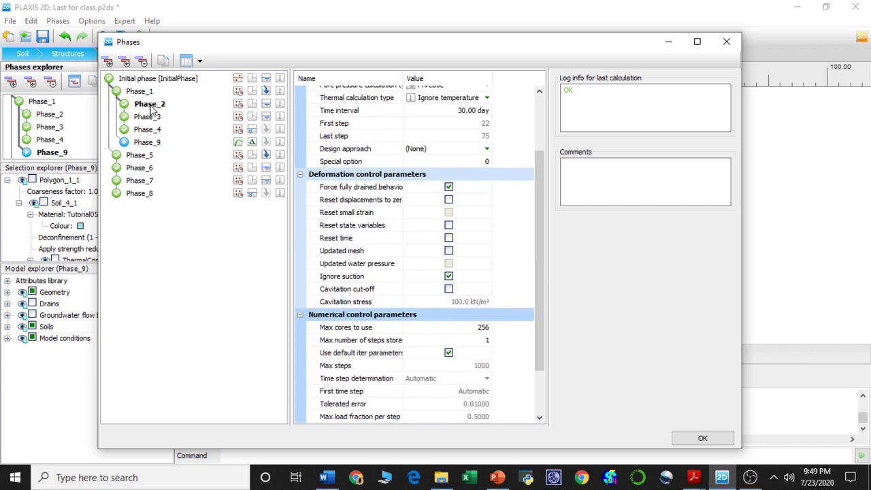
right_click(152, 107)
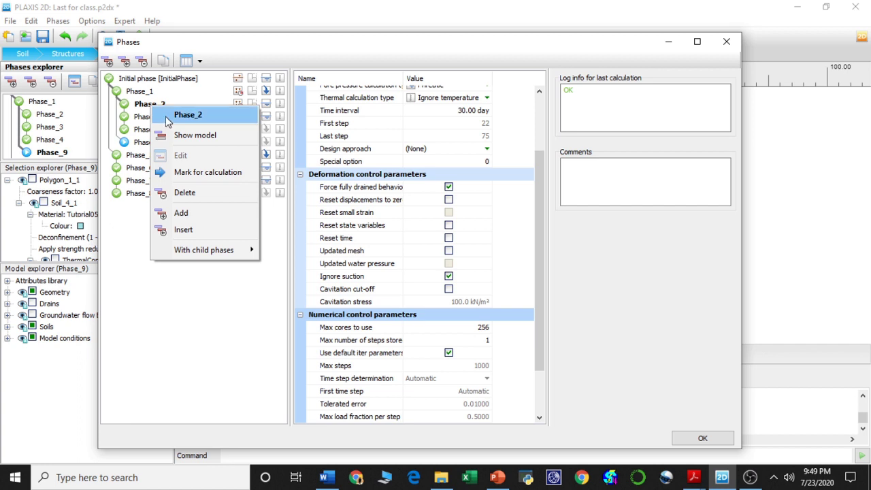
click(180, 214)
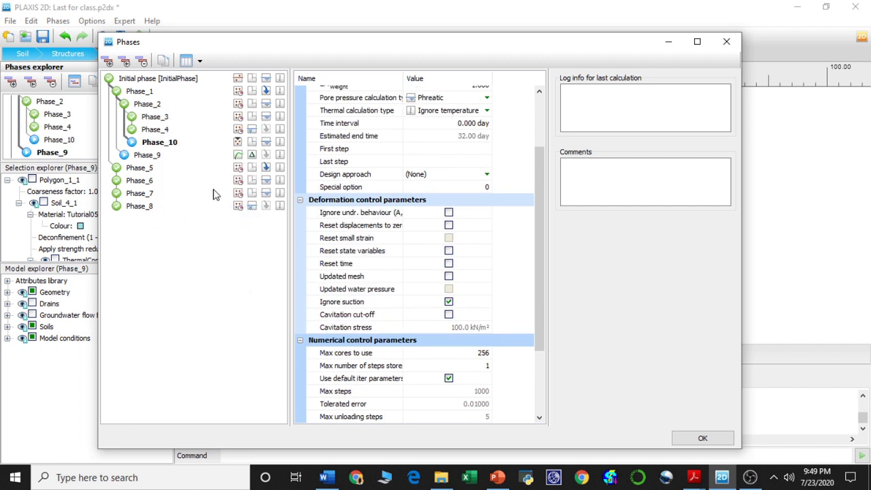
click(444, 103)
click(444, 98)
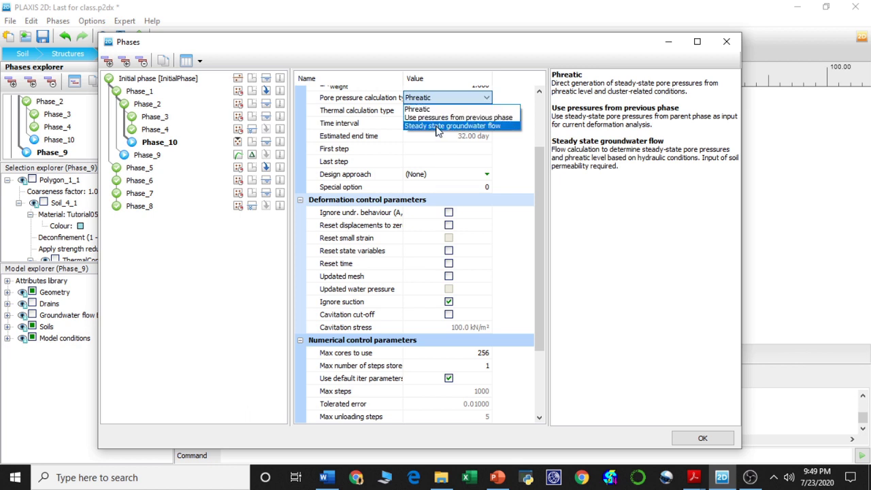
click(439, 92)
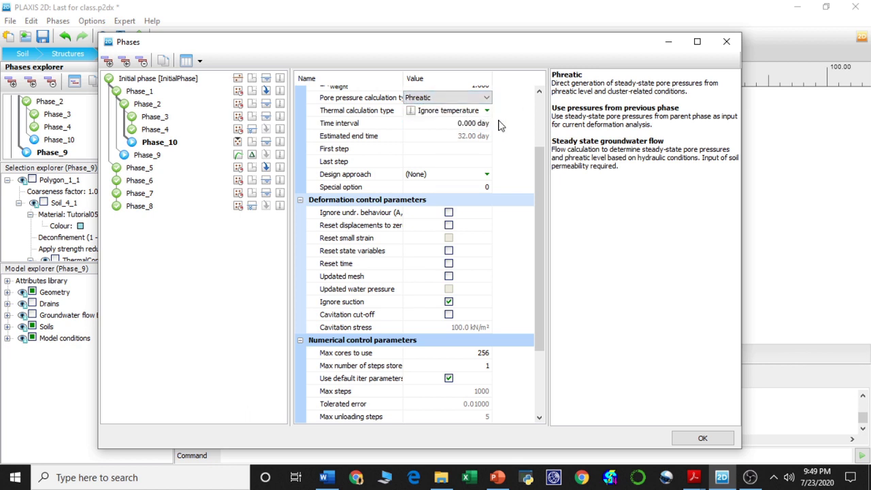
- Set the calculation type of the new phase under Phase_2 to Safety and enable resetting displacements to zero
scroll(496, 121, up, 1)
click(446, 93)
click(446, 93)
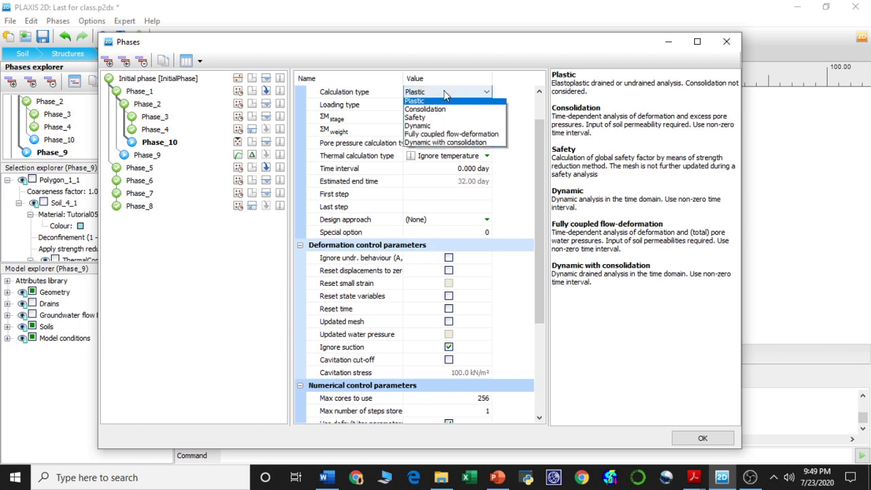
click(439, 120)
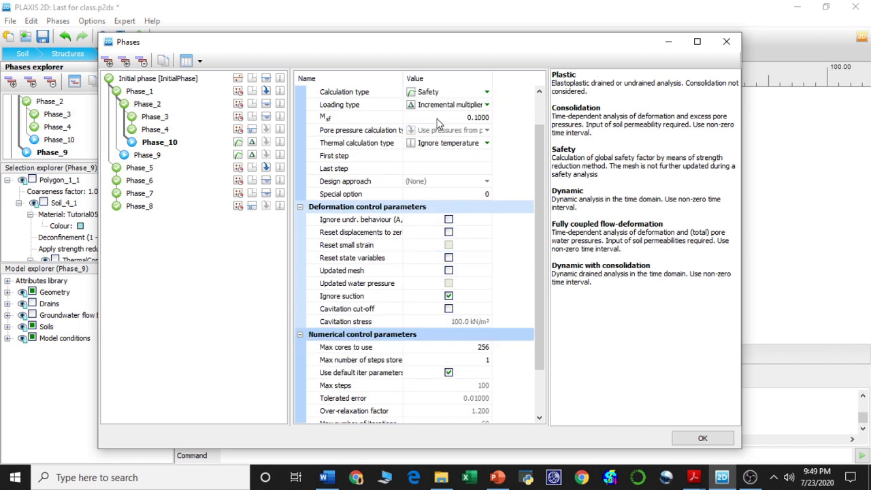
click(442, 96)
click(443, 97)
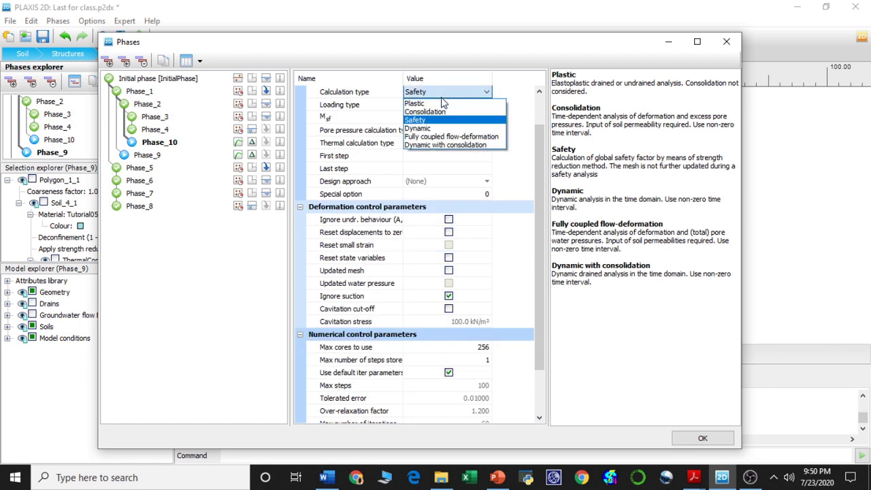
click(436, 122)
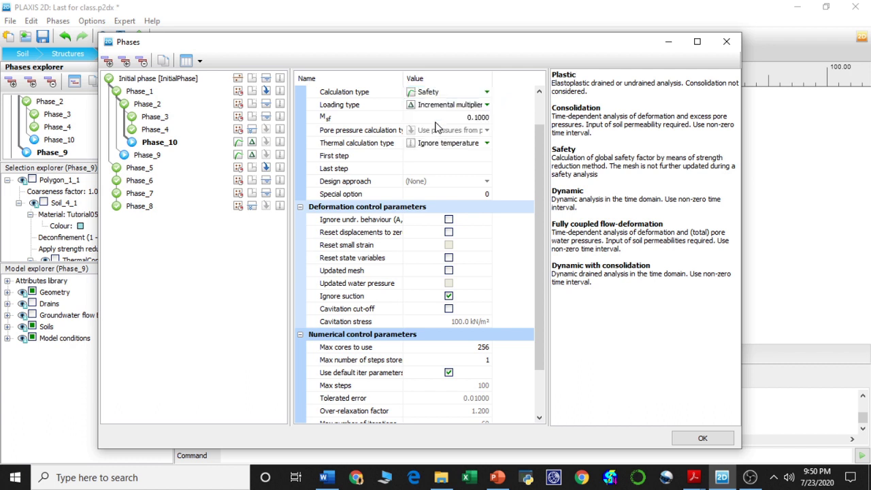
click(449, 232)
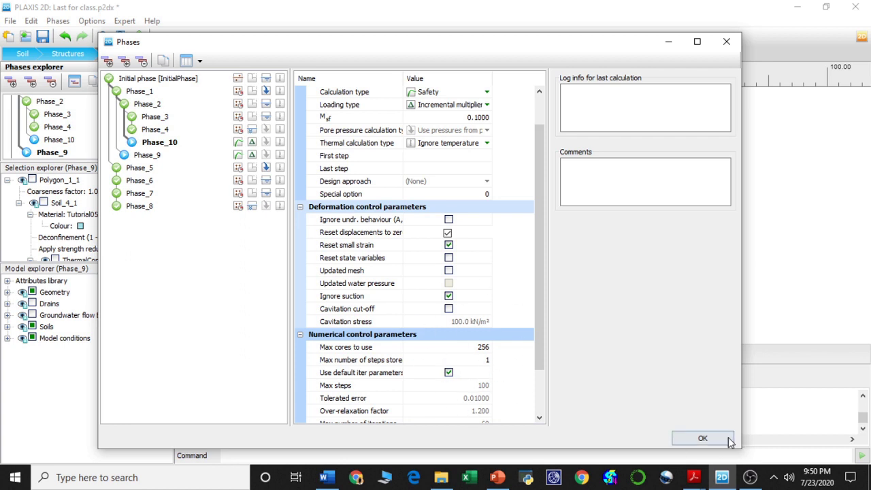
- Add a new calculation phase that starts from Phase_3
click(148, 105)
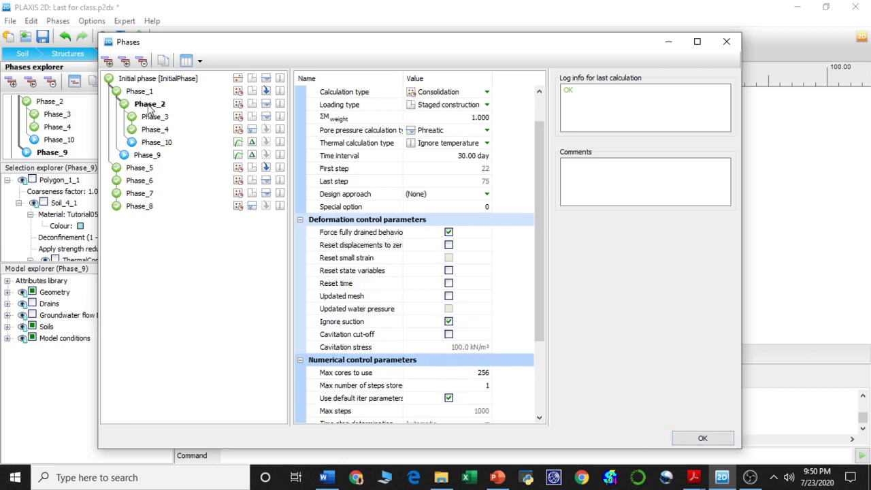
right_click(148, 106)
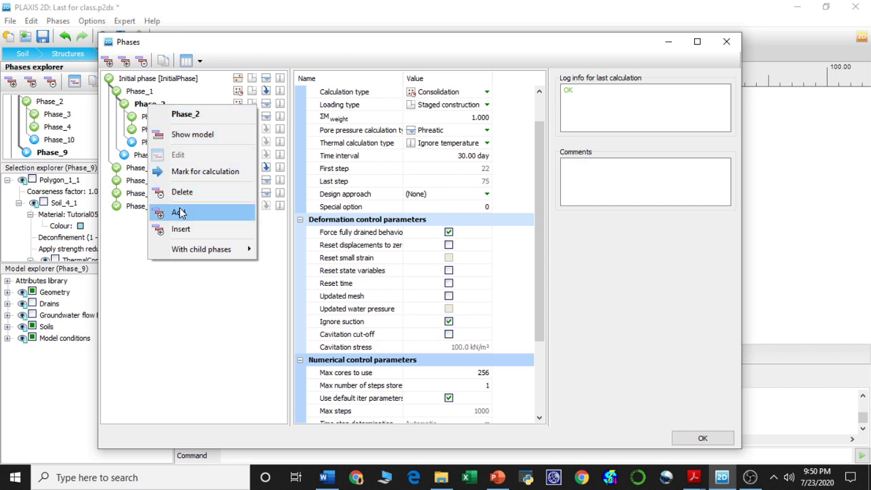
click(137, 117)
right_click(137, 115)
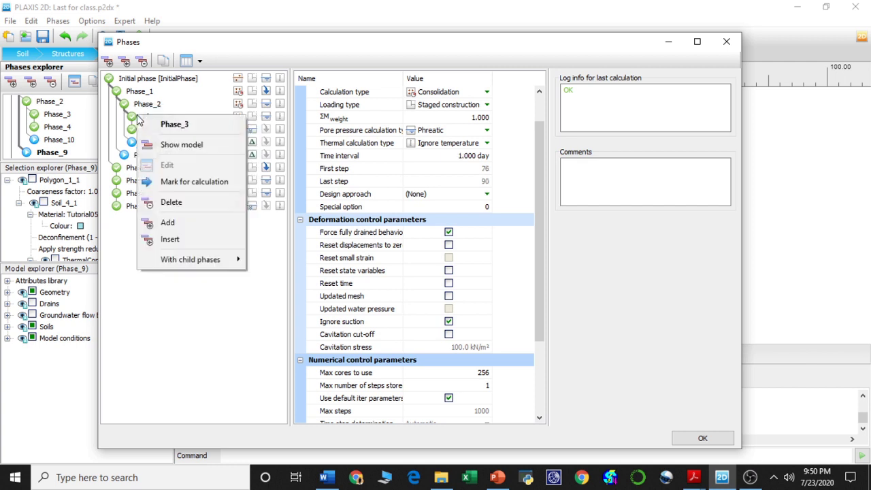
click(177, 223)
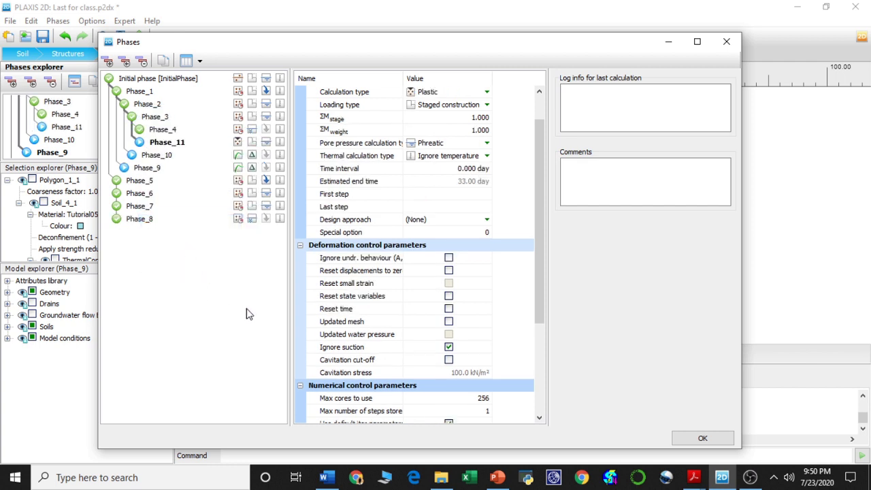
- Set the calculation type of the new phase under Phase_3 to Safety and enable resetting displacements to zero
click(460, 94)
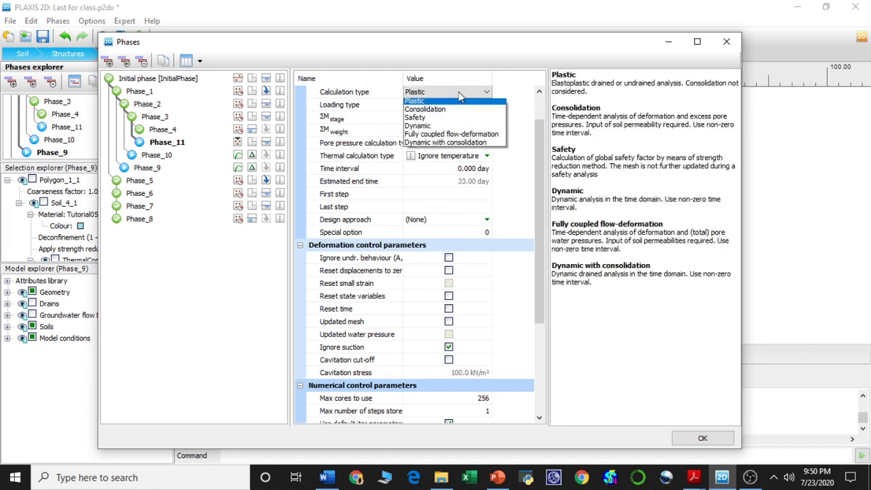
click(446, 121)
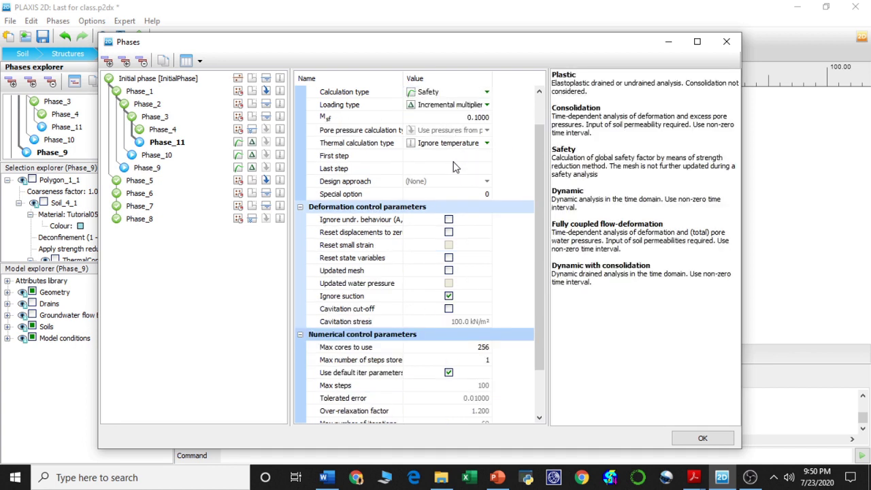
click(448, 232)
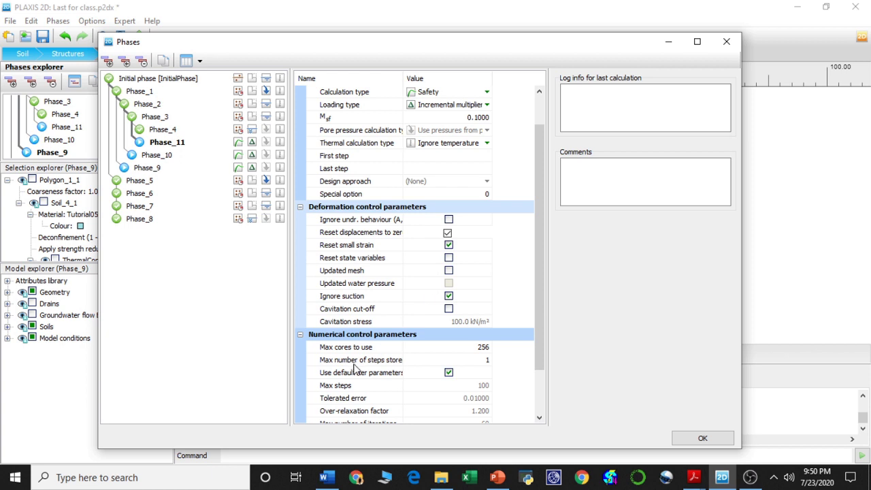
- Add a new calculation phase that starts from Phase_4
click(172, 130)
right_click(174, 132)
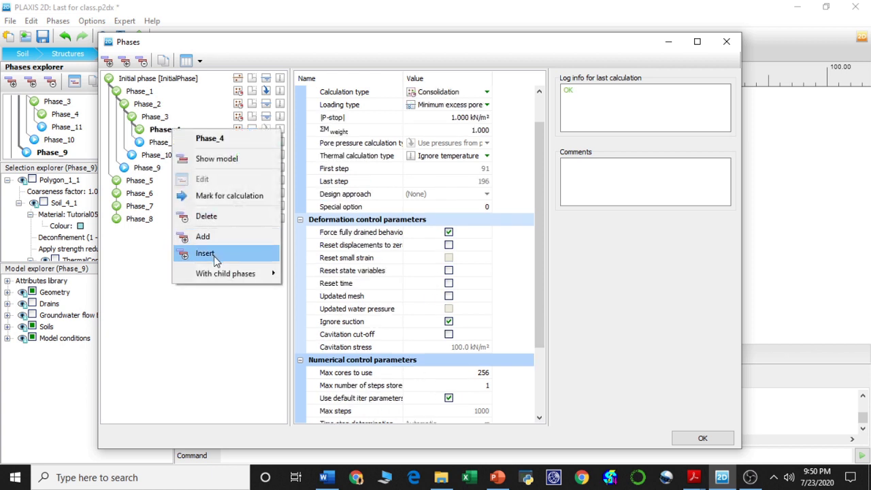
click(218, 238)
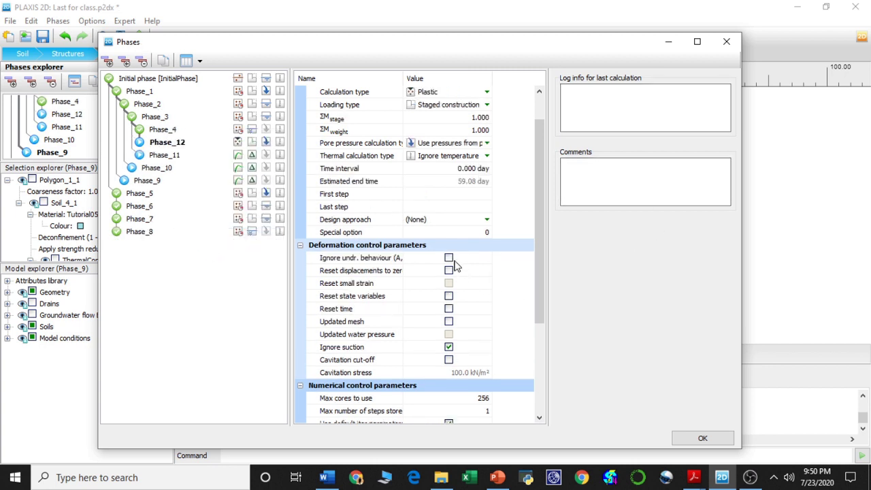
- Set the new phase under Phase_4 to the Safety calculation type with displacements reset to zero, and accept the phase settings
click(472, 93)
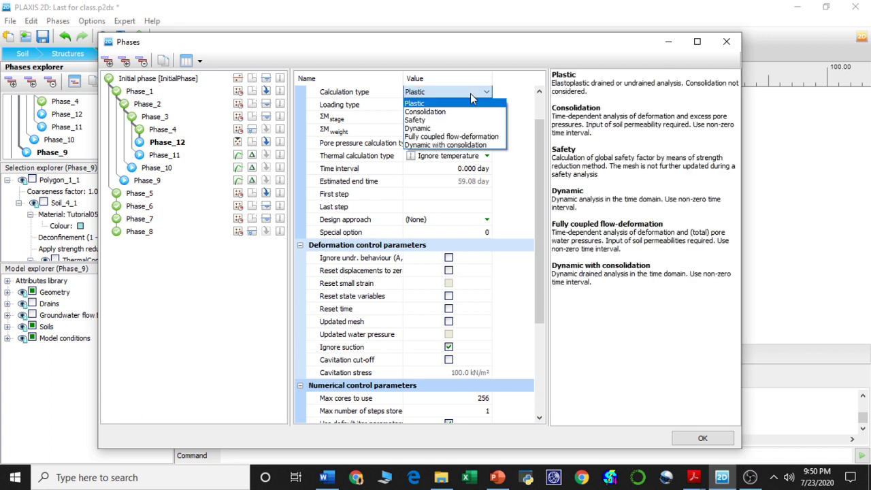
click(463, 121)
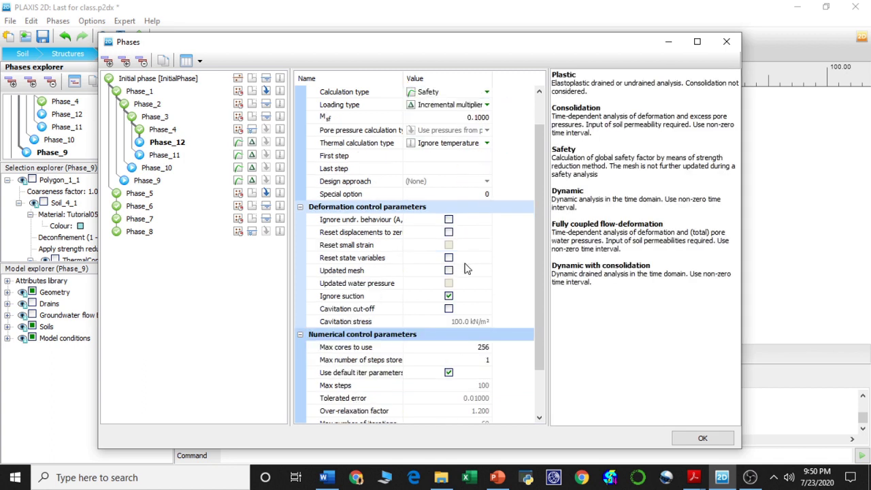
click(449, 233)
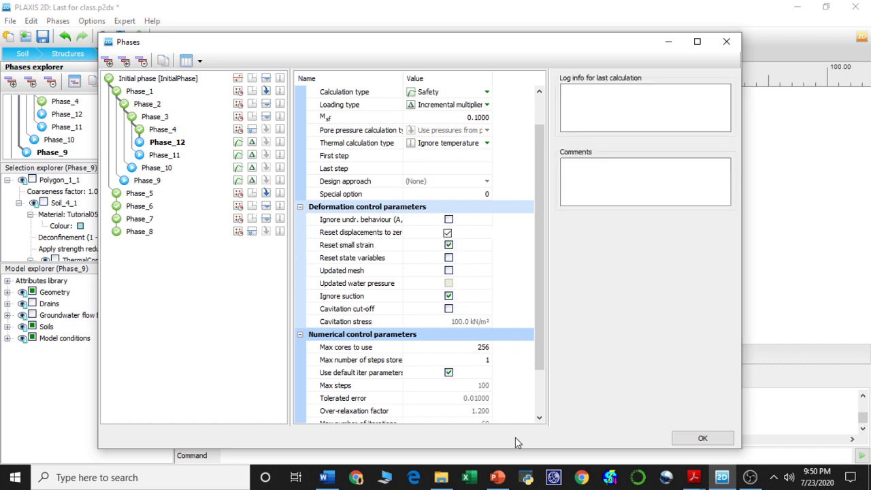
click(708, 441)
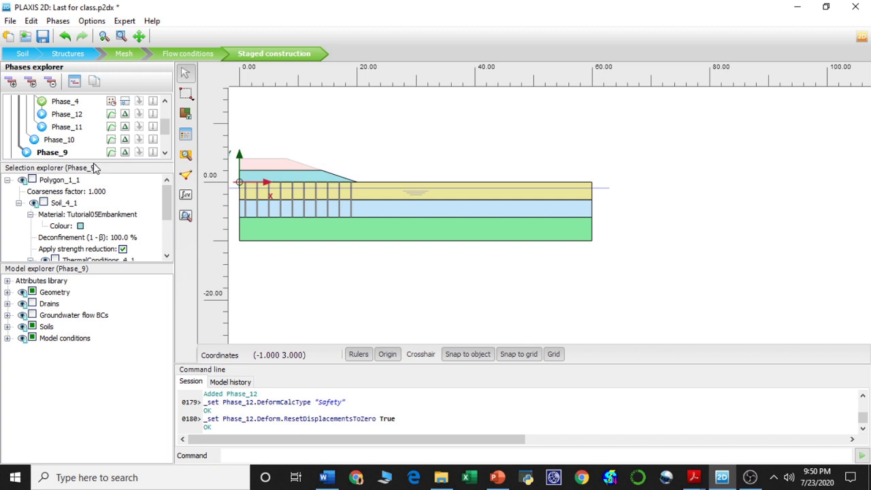
- Calculate the four new safety phases and open the Phase_9 results in PLAXIS 2D Output
drag(93, 162, 84, 267)
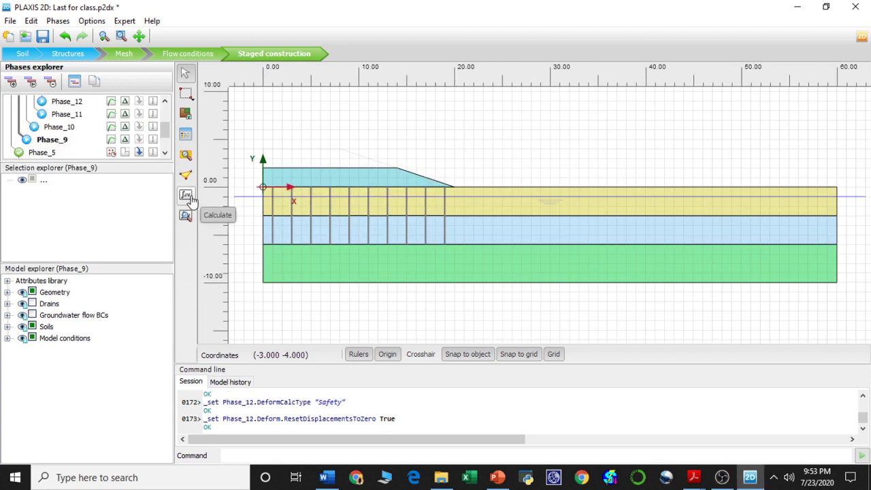
click(188, 196)
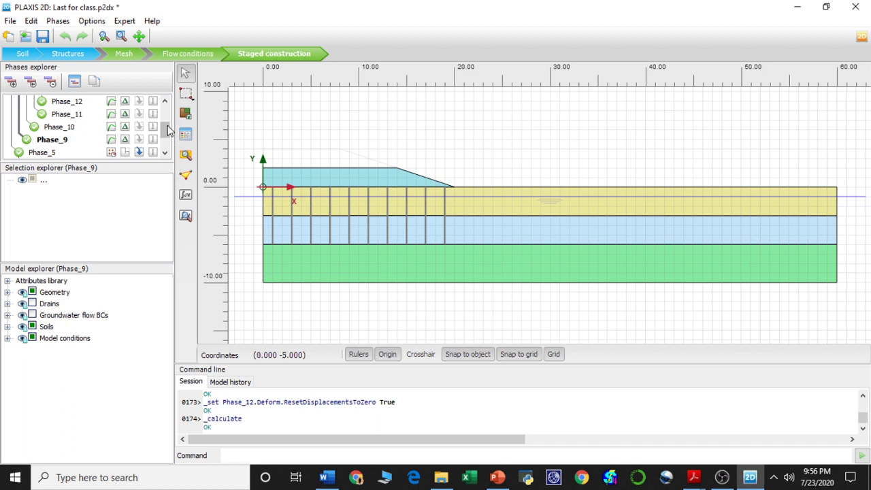
mouse_move(168, 130)
mouse_down()
mouse_move(169, 109)
mouse_move(169, 131)
mouse_up()
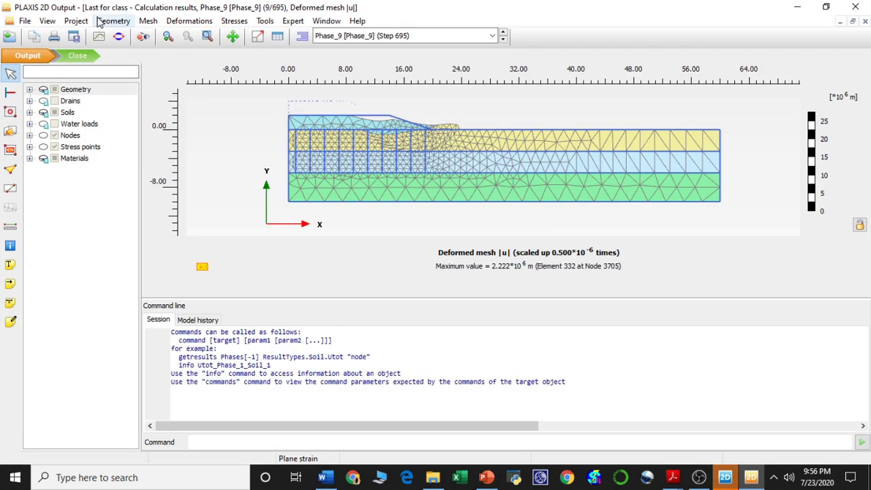
- Compare the deformed meshes of the safety phases Phase_9, Phase_10 and Phase_11, ending on Phase_12
click(371, 37)
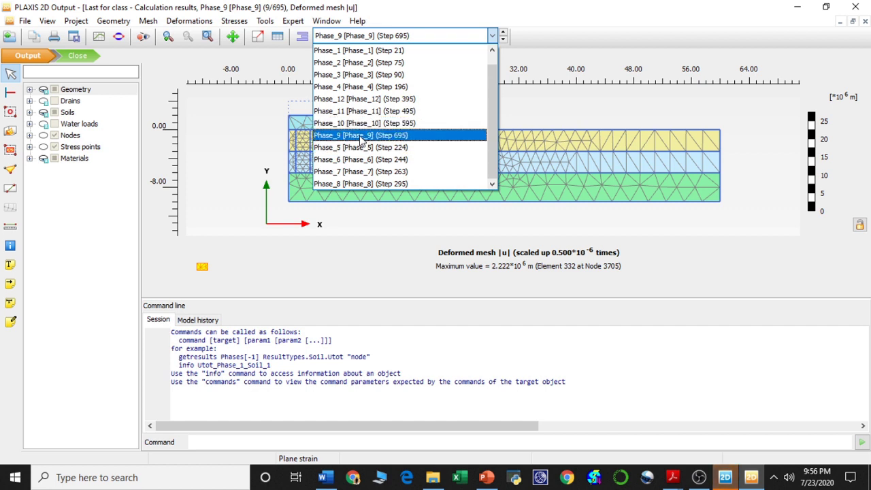
click(361, 123)
click(381, 35)
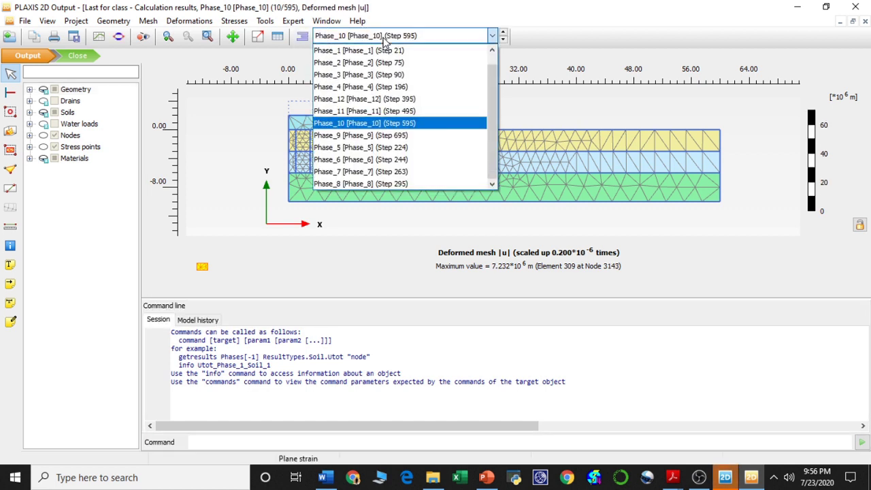
click(364, 134)
click(379, 35)
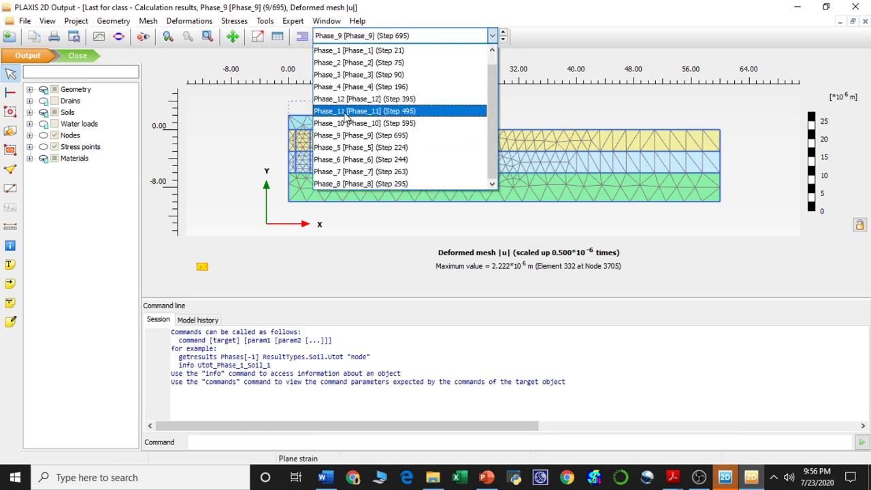
click(348, 111)
click(382, 35)
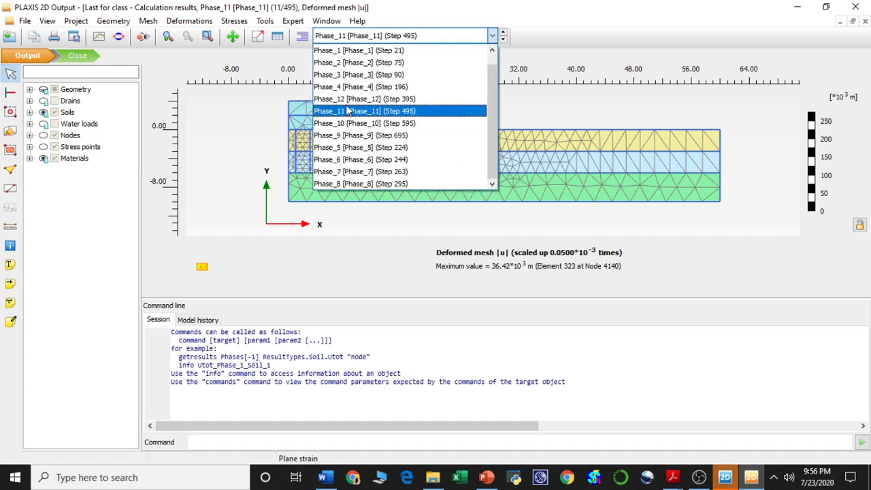
click(347, 98)
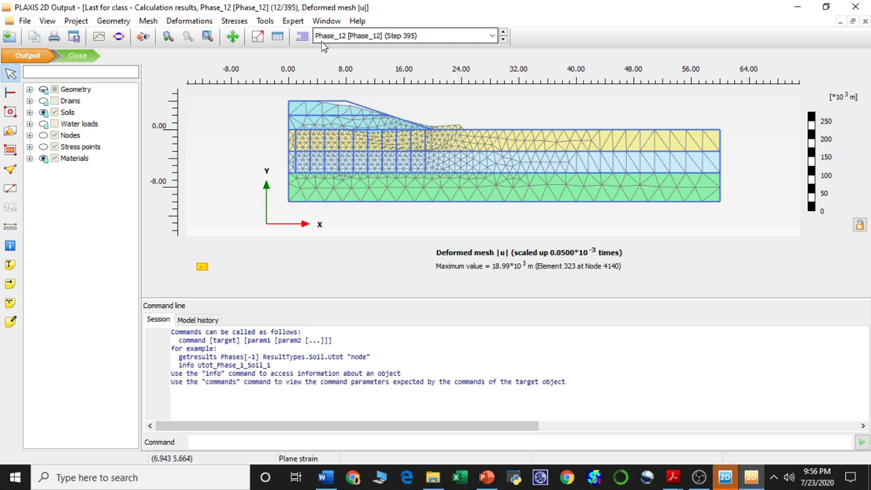
- Display the total displacements |u| for Phase_12 and examine the slip surface beneath the embankment slope
click(189, 21)
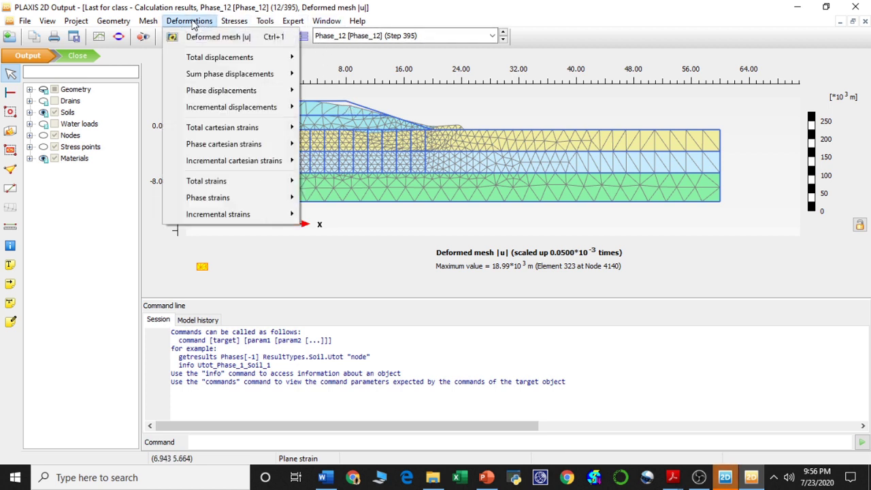
mouse_move(216, 61)
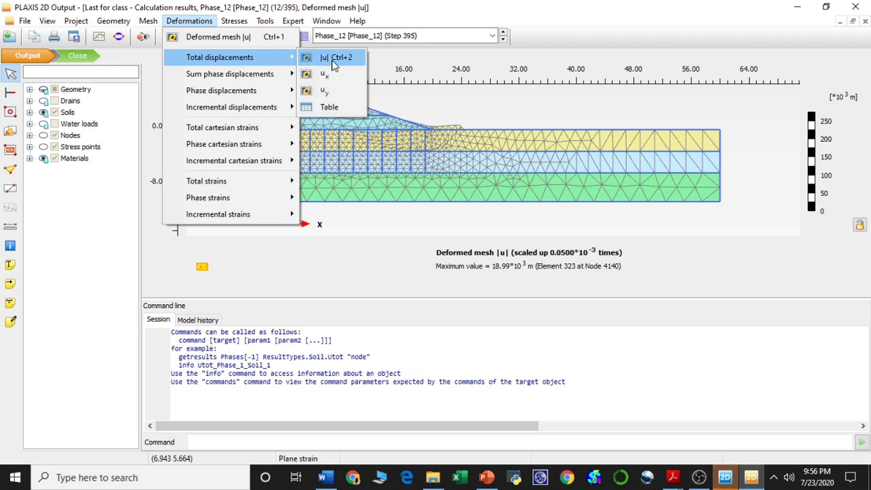
click(334, 60)
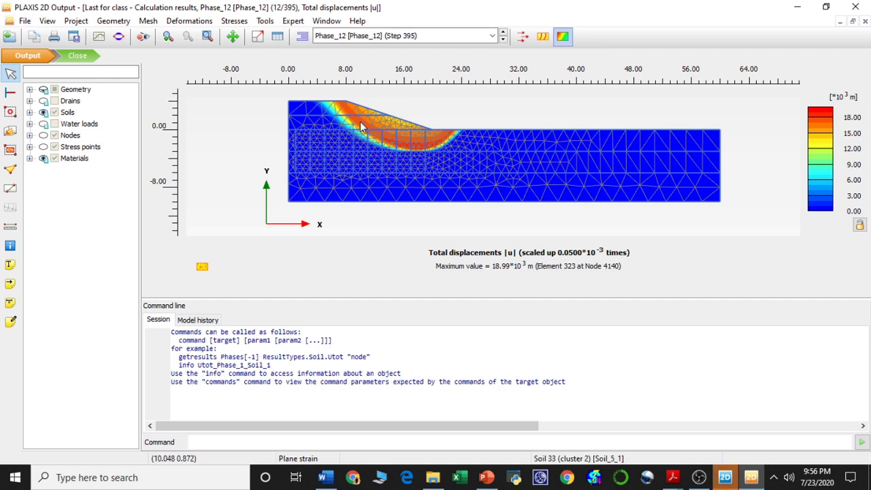
scroll(400, 127, up, 2)
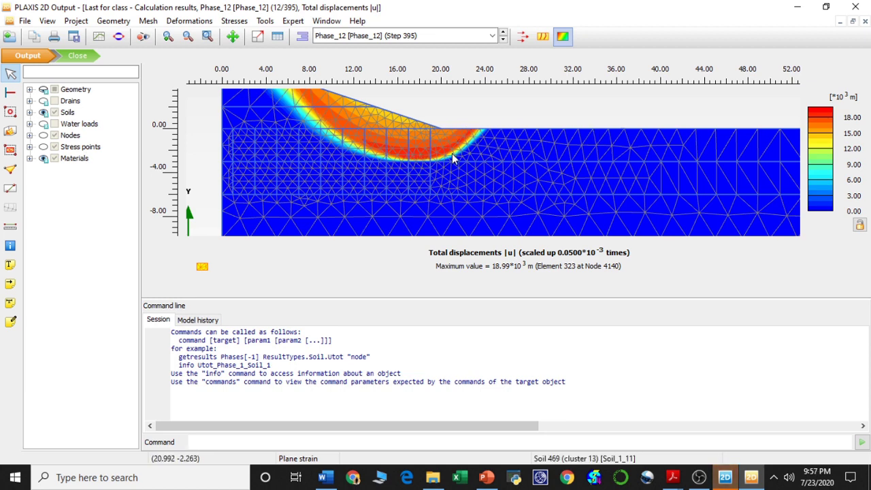
scroll(454, 158, down, 3)
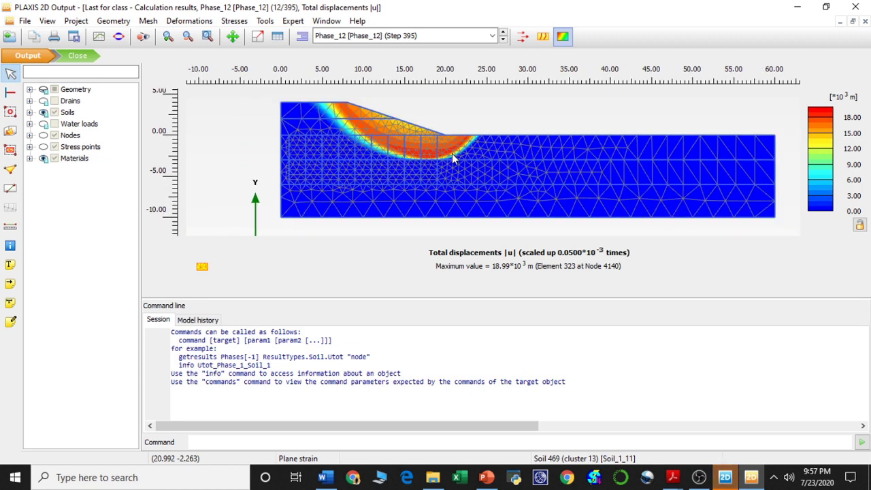
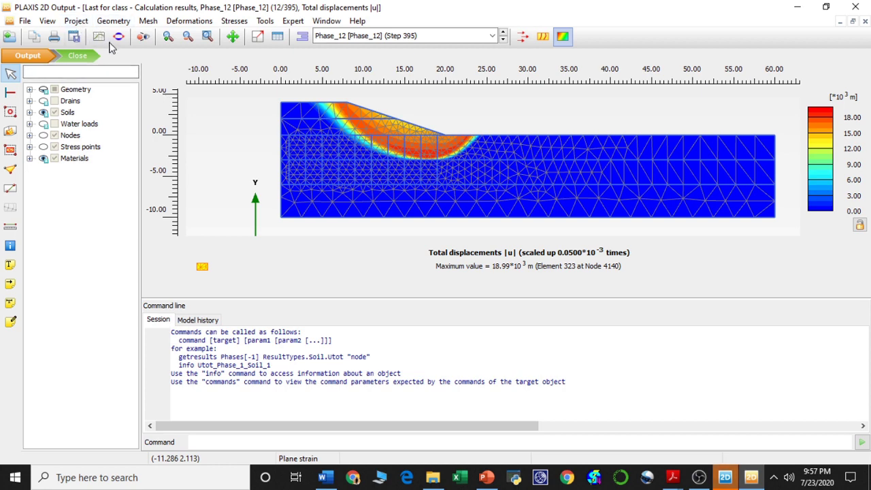
- Check the strength reduction factor in the calculation information of Phase_12 and close the report
click(76, 21)
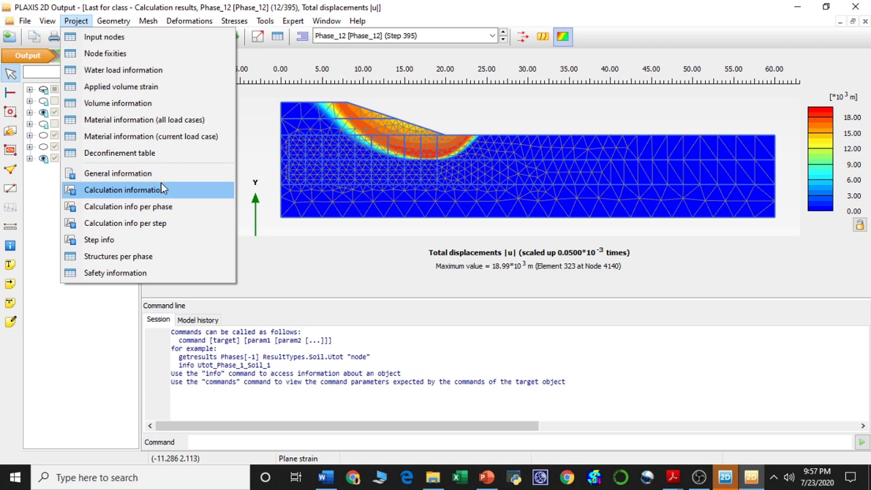
click(152, 194)
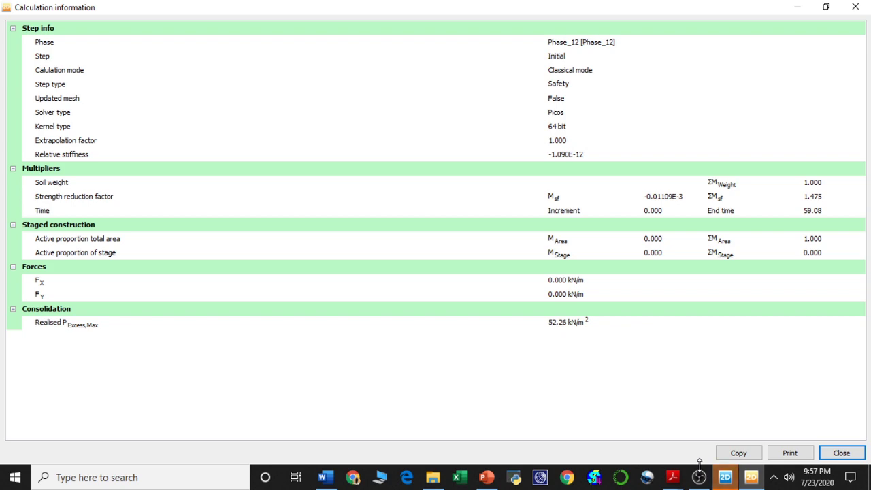
click(856, 7)
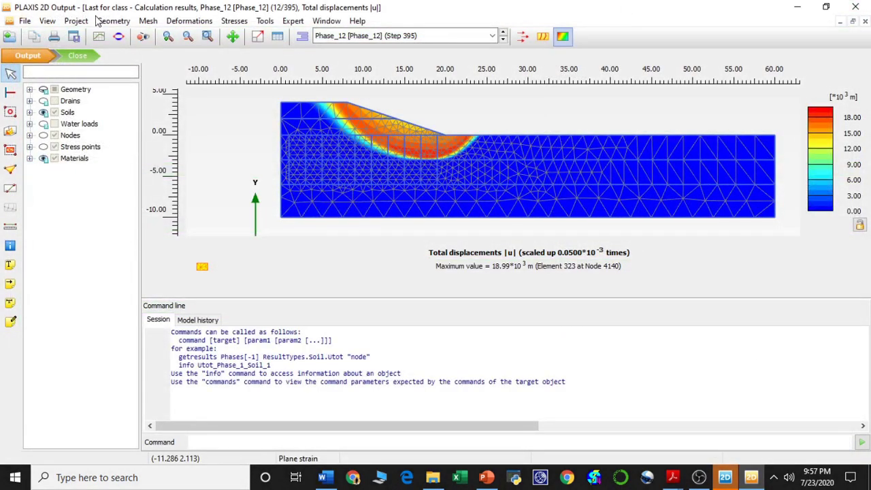
click(106, 43)
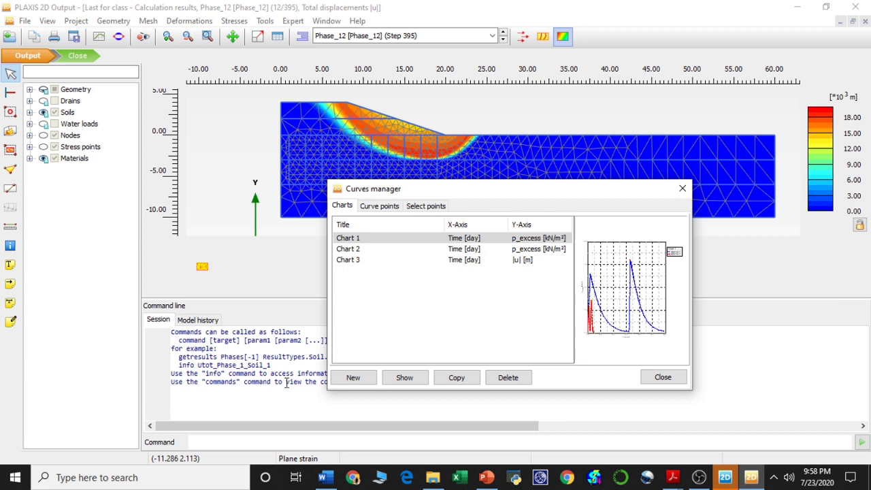
click(365, 381)
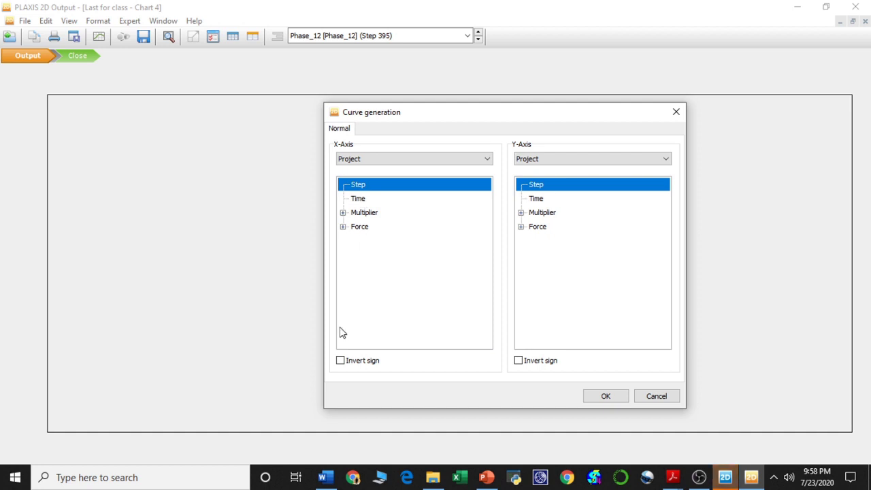
click(372, 160)
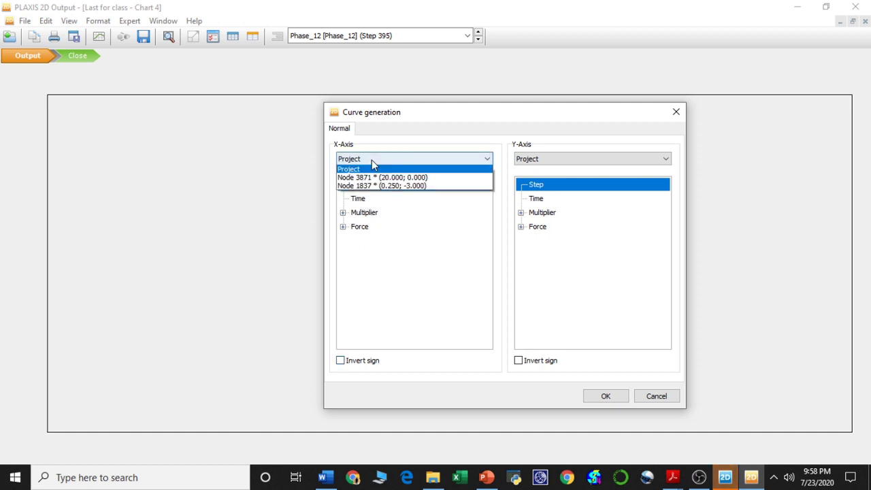
click(377, 178)
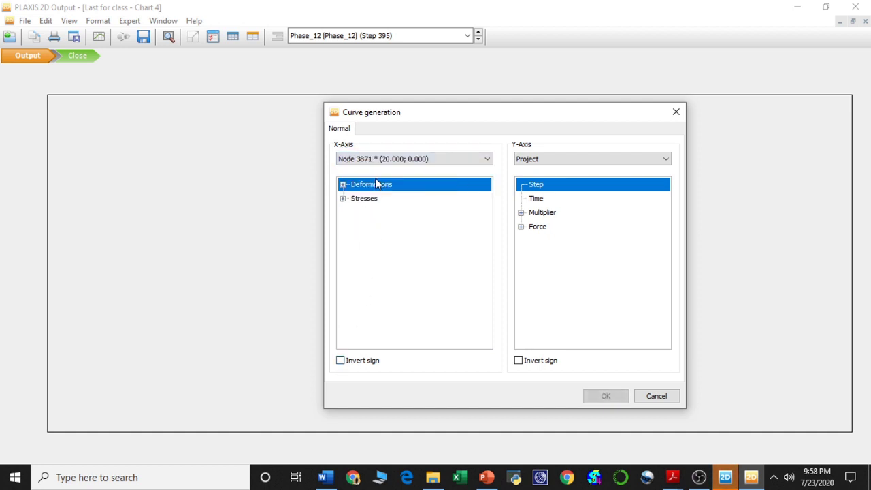
click(676, 114)
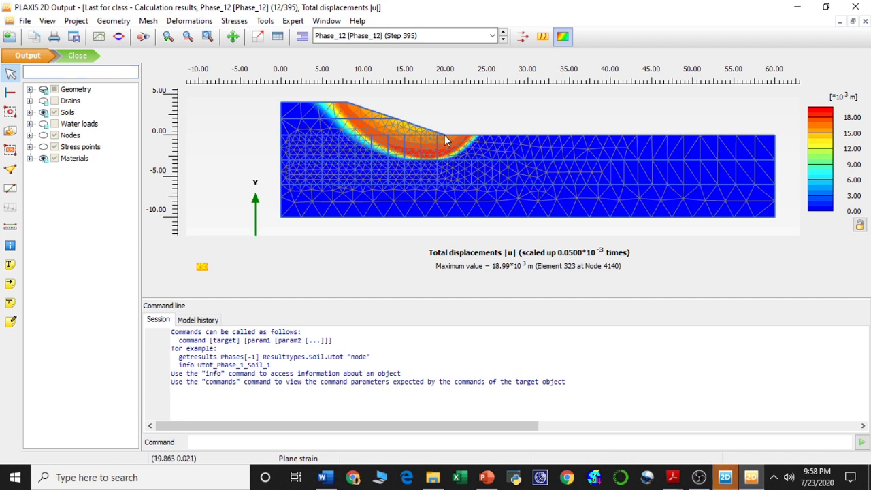
- Start a new chart with the total displacement |u| of the node at (20.000; 0.000) on the x-axis
click(99, 36)
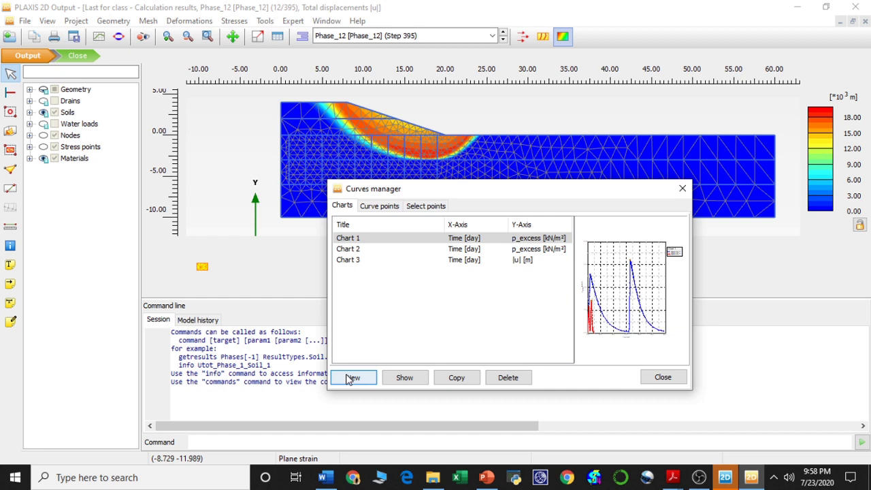
click(353, 378)
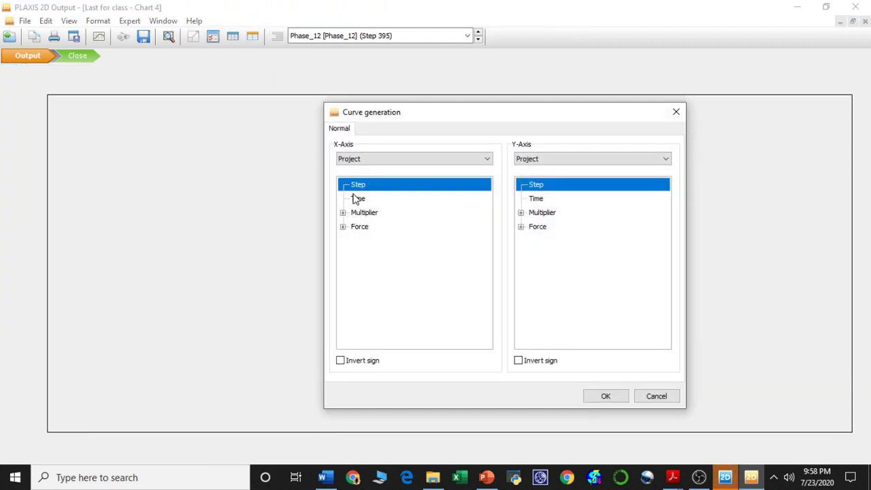
click(360, 162)
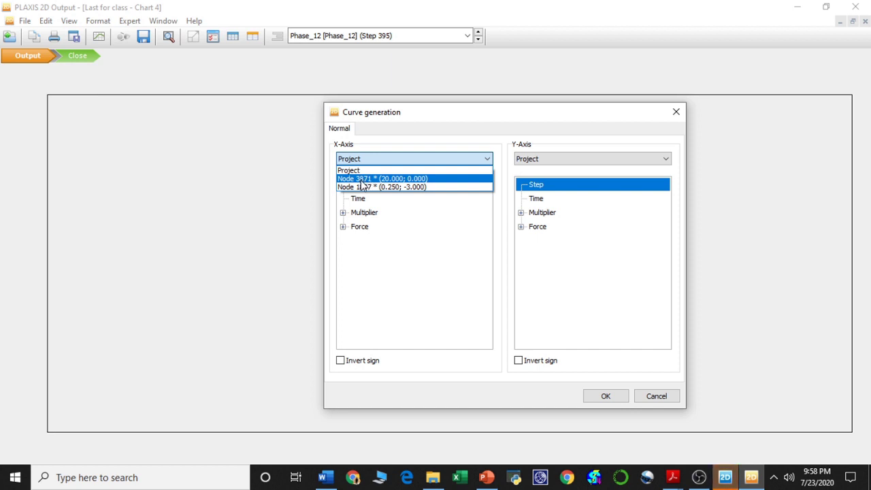
click(363, 179)
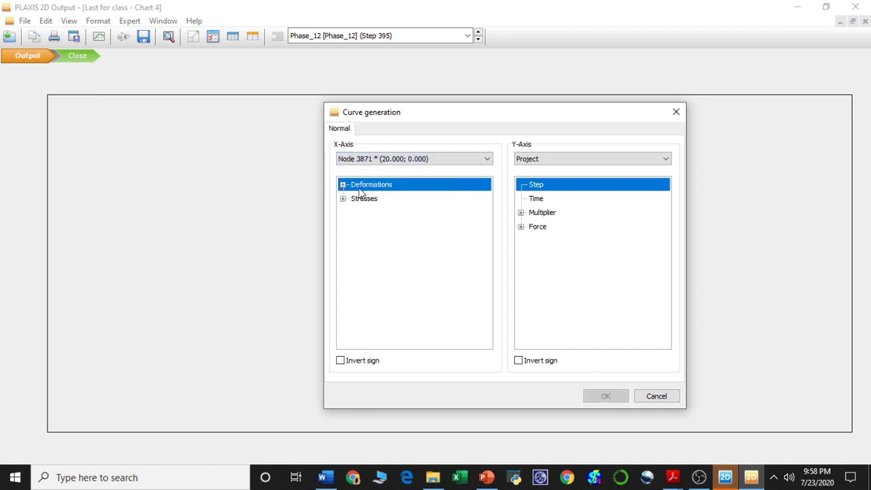
click(343, 185)
click(355, 198)
click(379, 214)
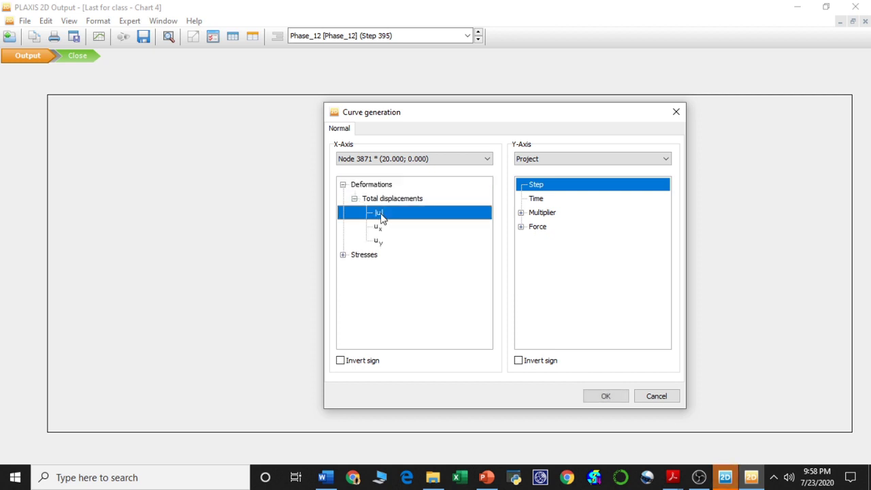
- Assign the project multiplier ΣMsf to the y-axis and generate the curve
click(560, 160)
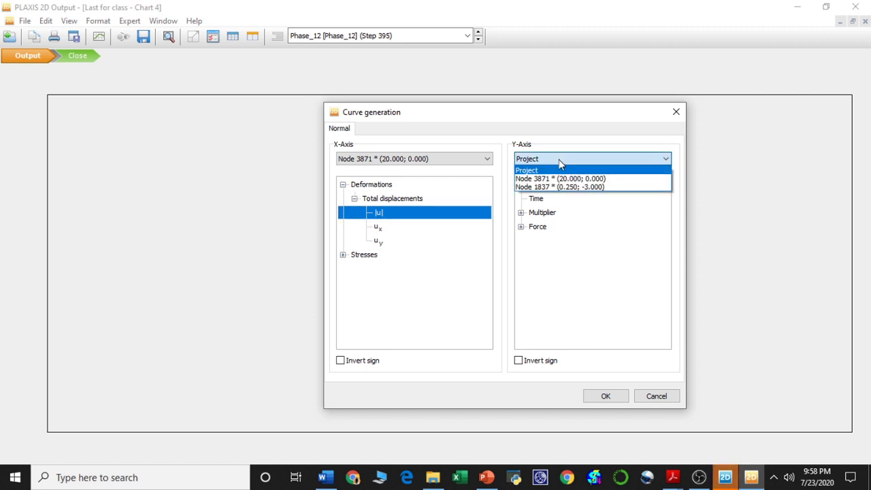
click(500, 284)
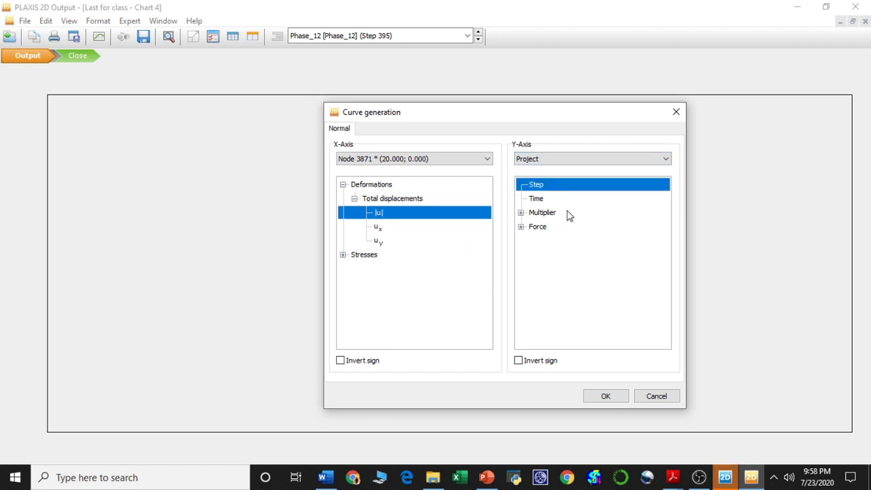
click(520, 213)
click(550, 270)
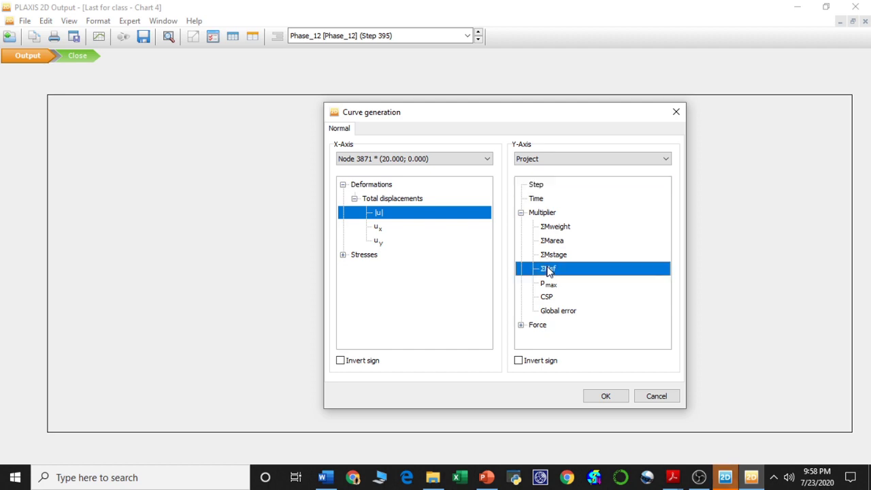
click(608, 401)
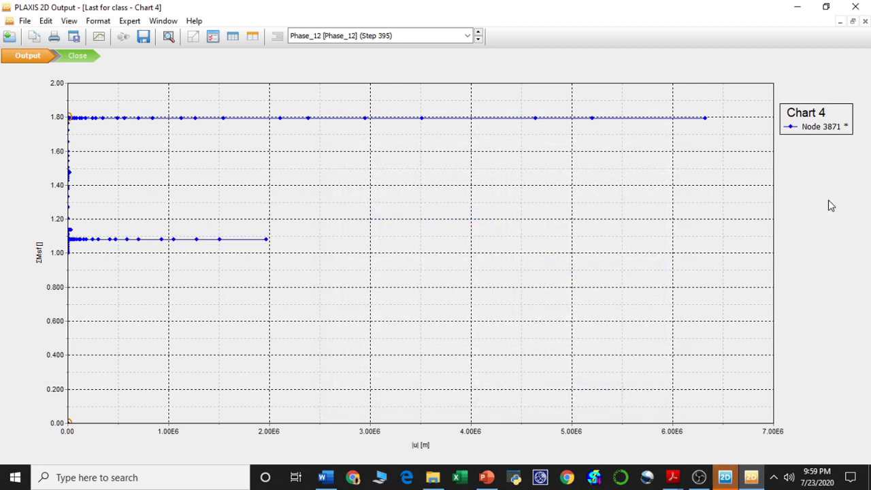
- Restrict the node 3871 curve to Phase_12 only by deselecting all other phases in its settings
double_click(825, 129)
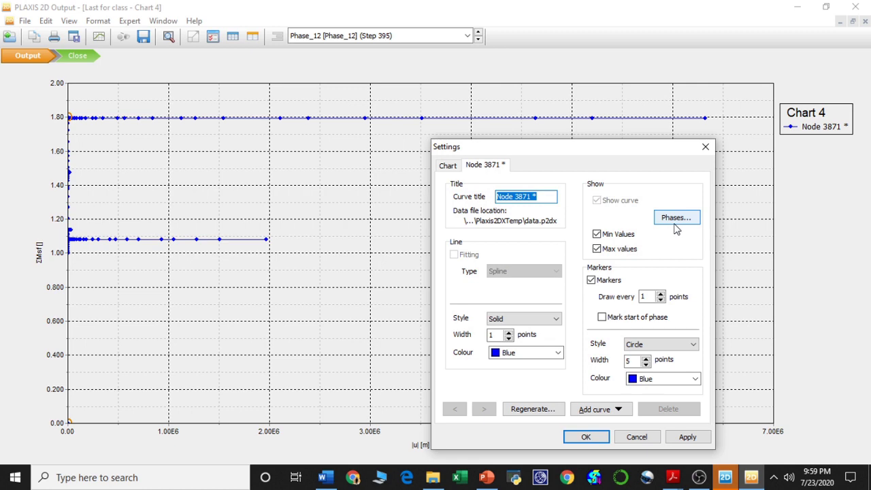
click(706, 149)
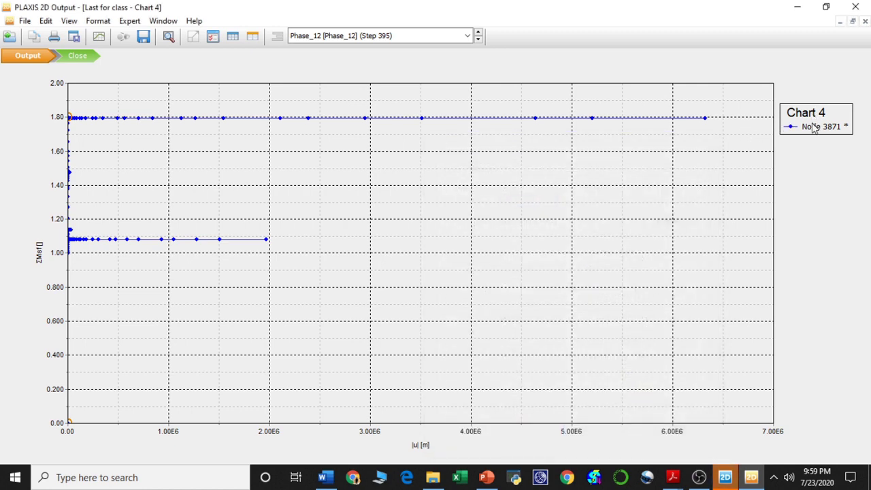
double_click(814, 128)
drag(621, 157, 595, 91)
click(656, 151)
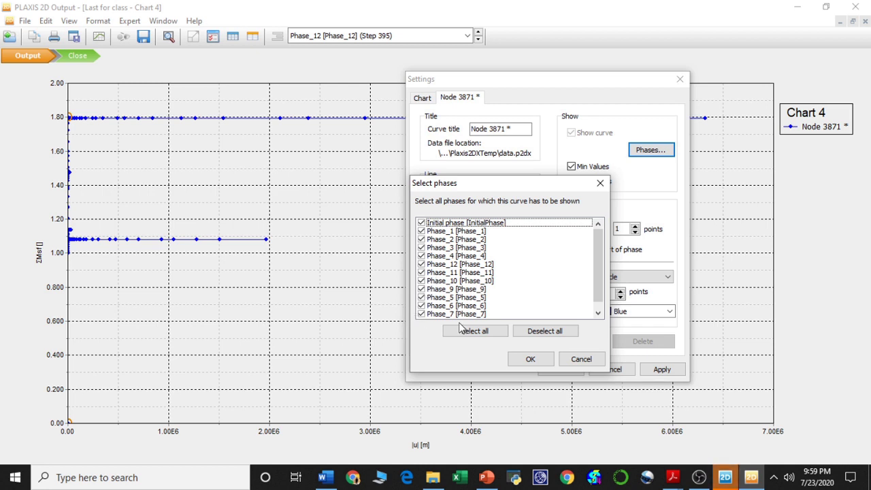
click(538, 332)
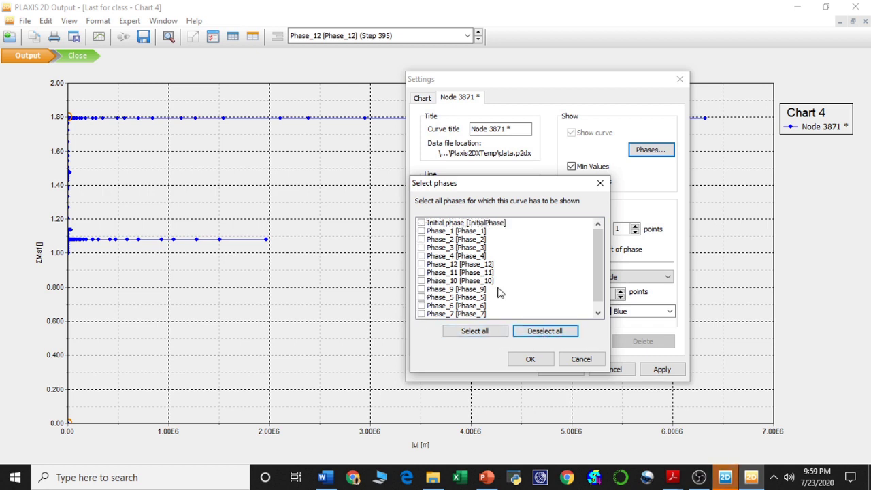
click(423, 265)
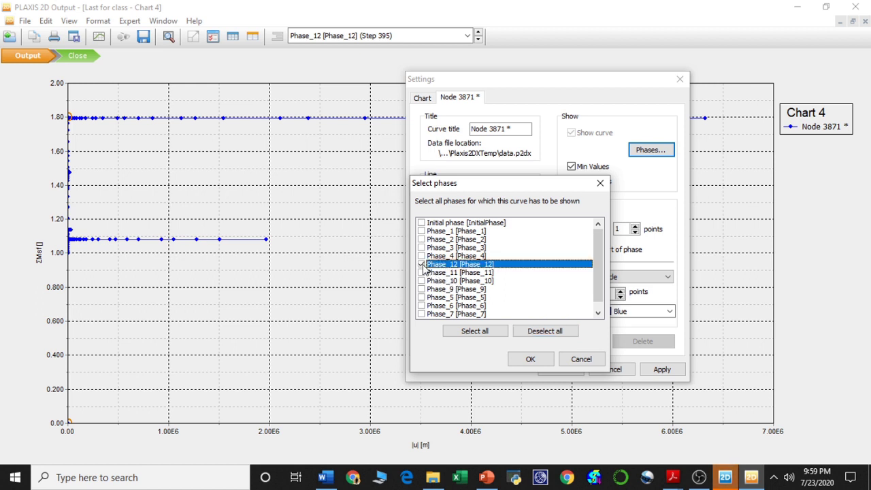
click(530, 359)
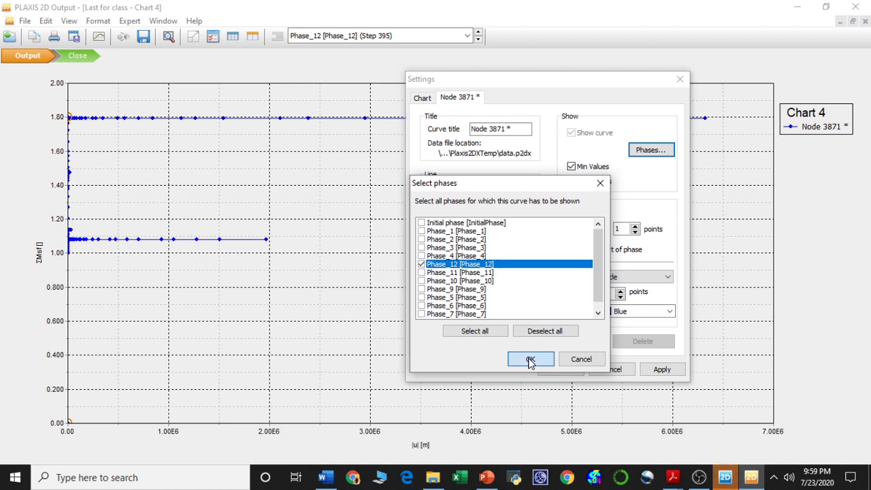
- Switch the chart's x-axis to manual scaling and try to set its maximum to 1
click(420, 99)
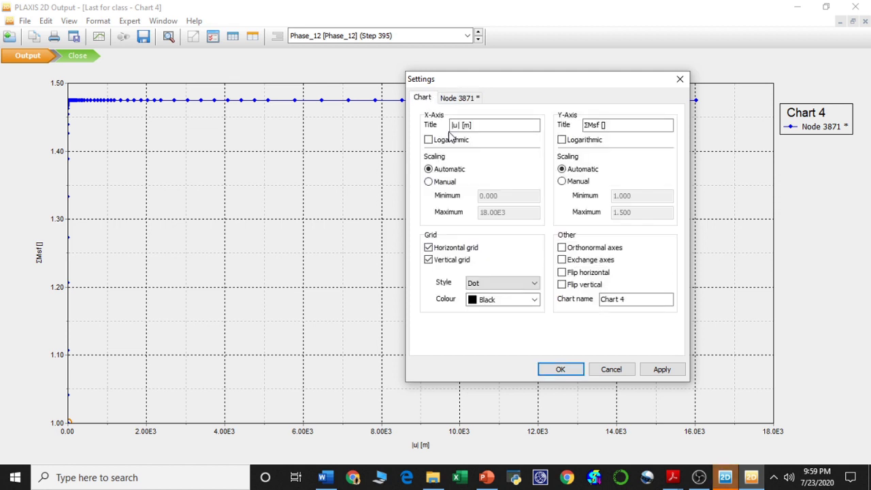
click(429, 182)
key(Tab)
text(1)
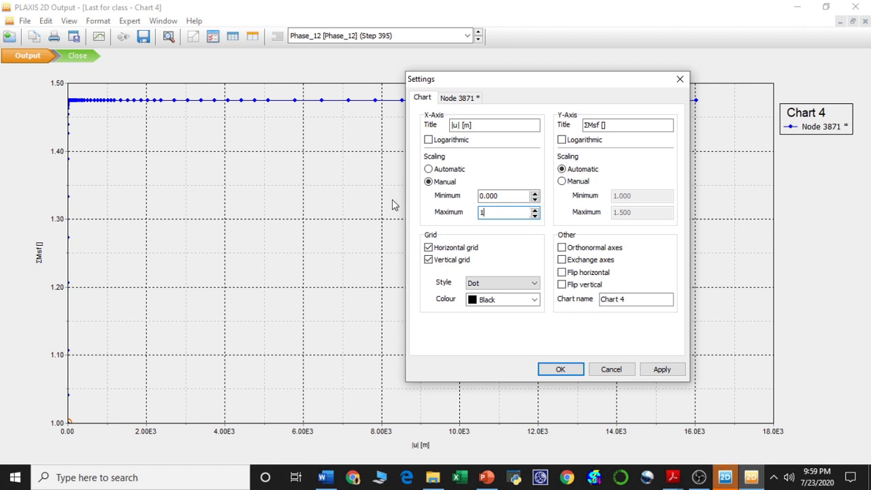
- Title the curve Phase-12 and accept the chart settings
click(463, 99)
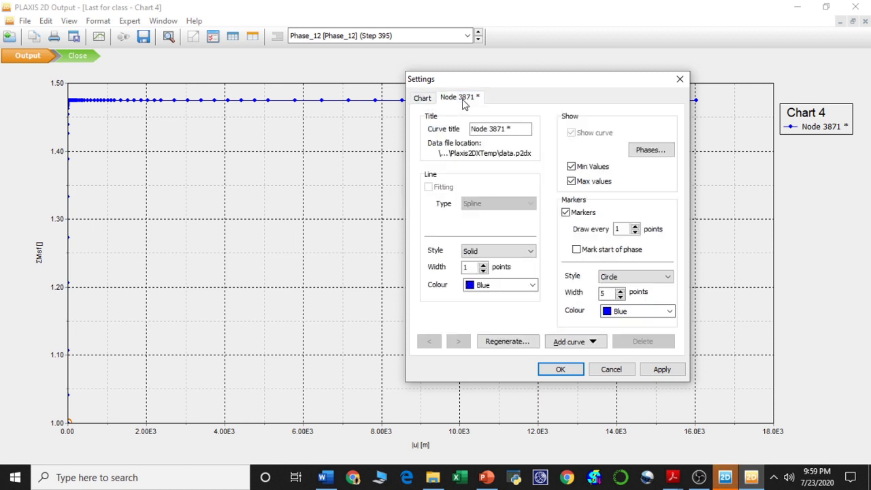
drag(507, 129, 394, 164)
text(Phase-12)
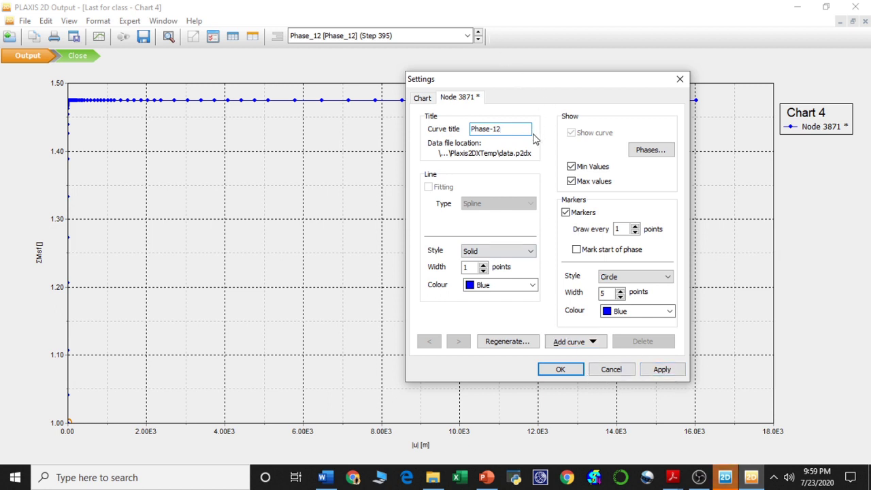
click(574, 373)
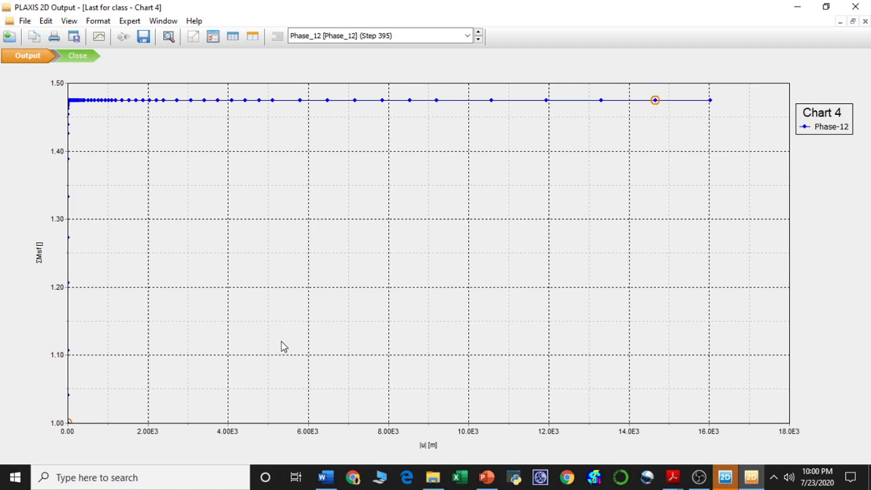
- Set the maximum of the manually scaled |u| axis to 1 and apply it to the chart
double_click(835, 130)
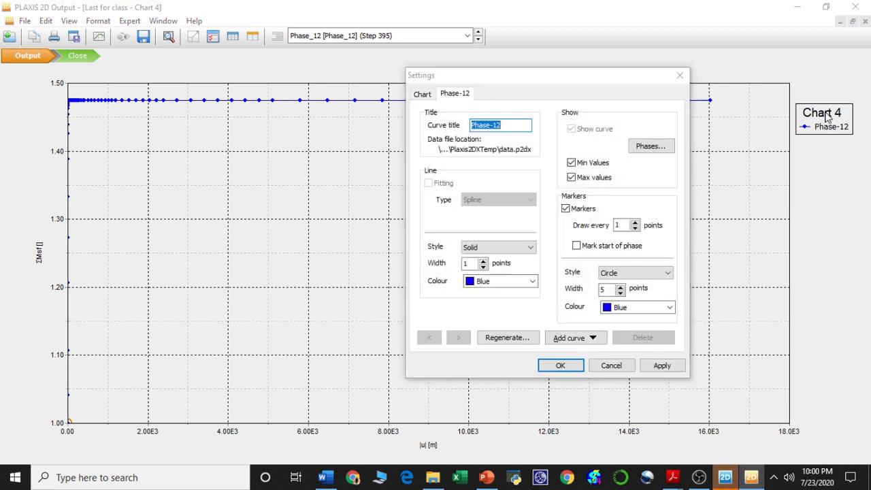
click(423, 94)
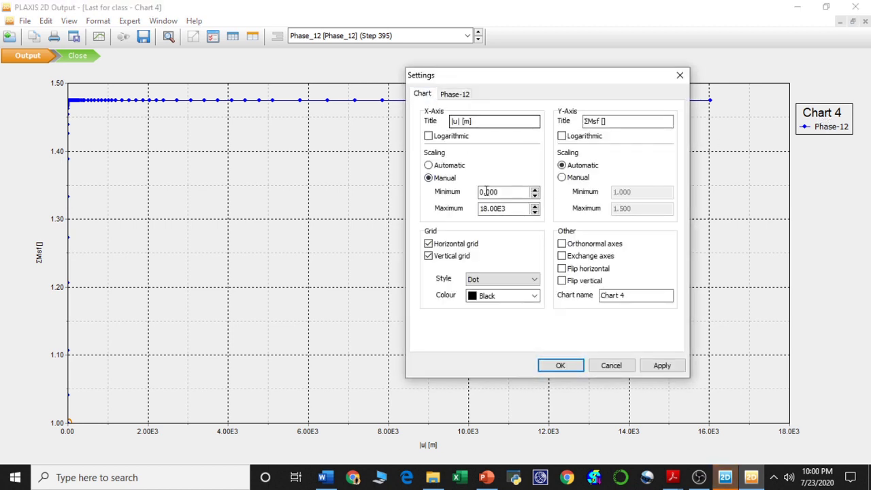
click(514, 208)
drag(514, 208, 451, 207)
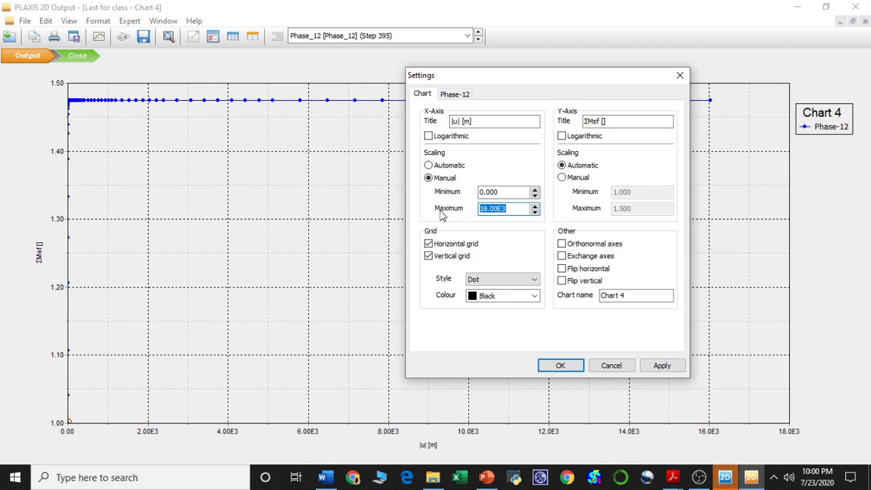
text(10)
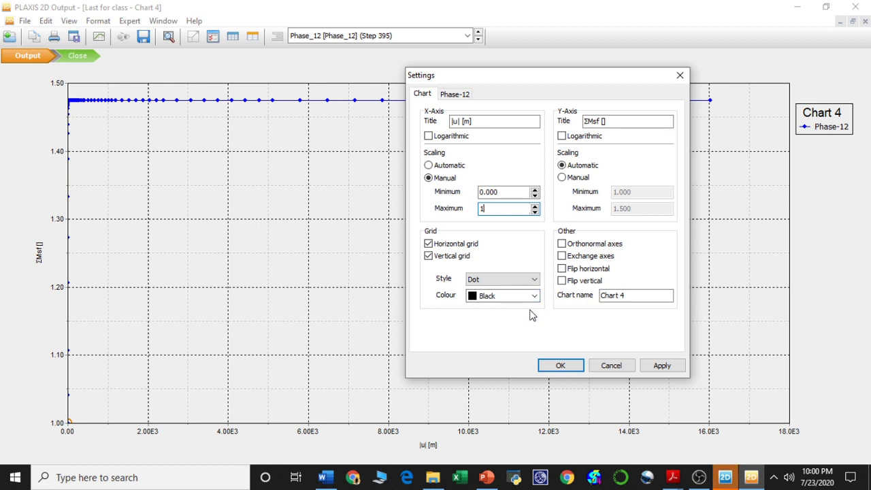
click(659, 366)
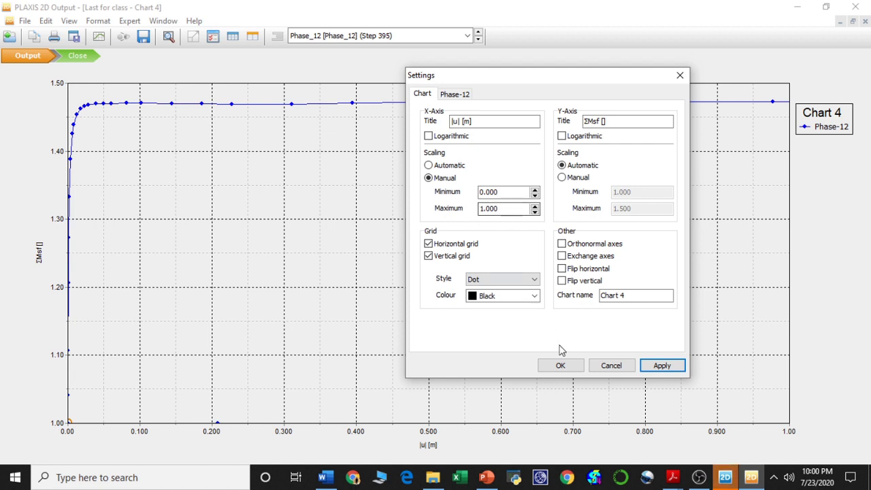
click(569, 370)
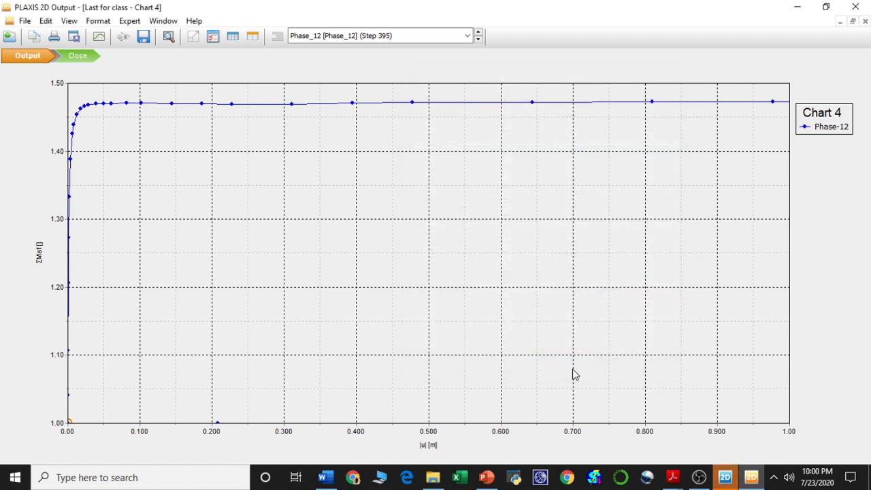
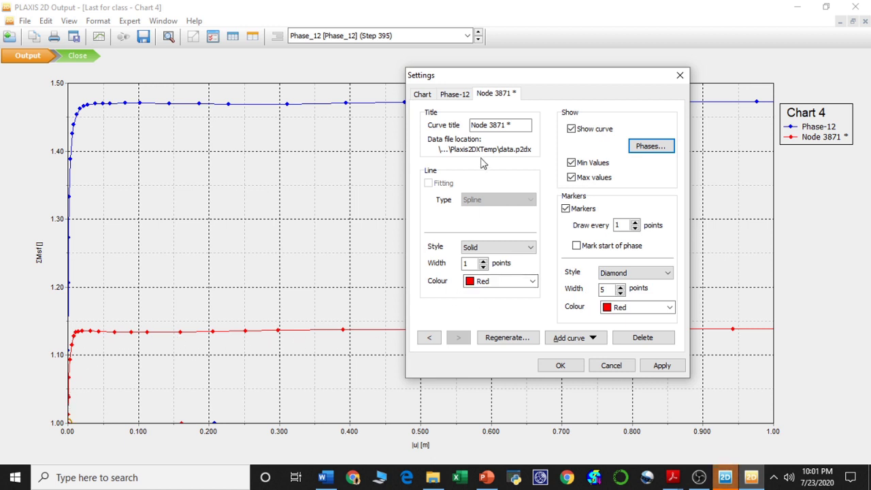
- Title the second (red) curve Phase-11
drag(514, 124, 423, 125)
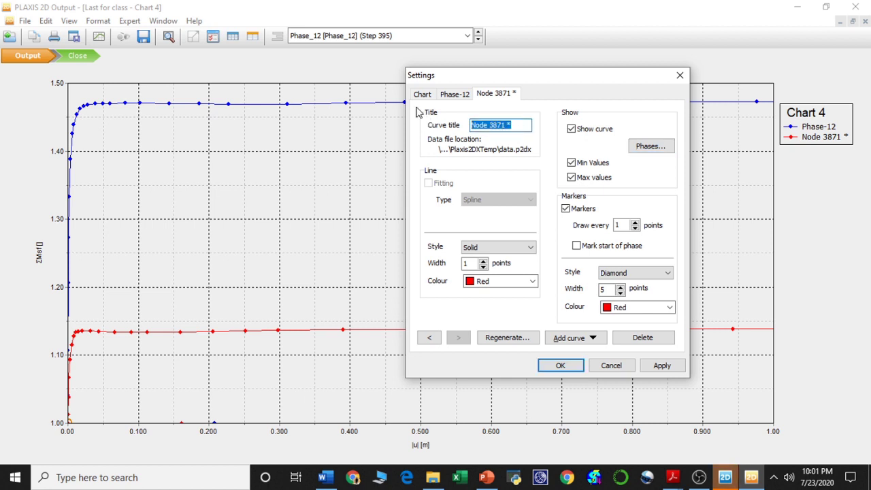
text(Phase-)
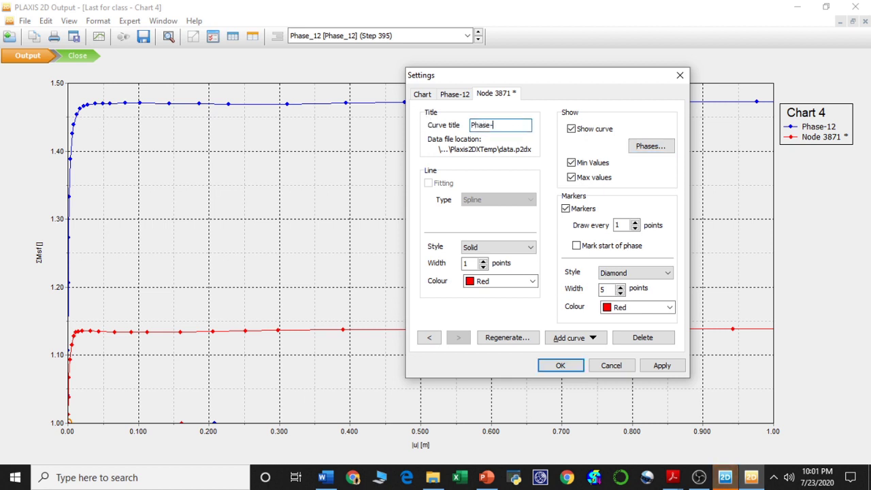
text(11)
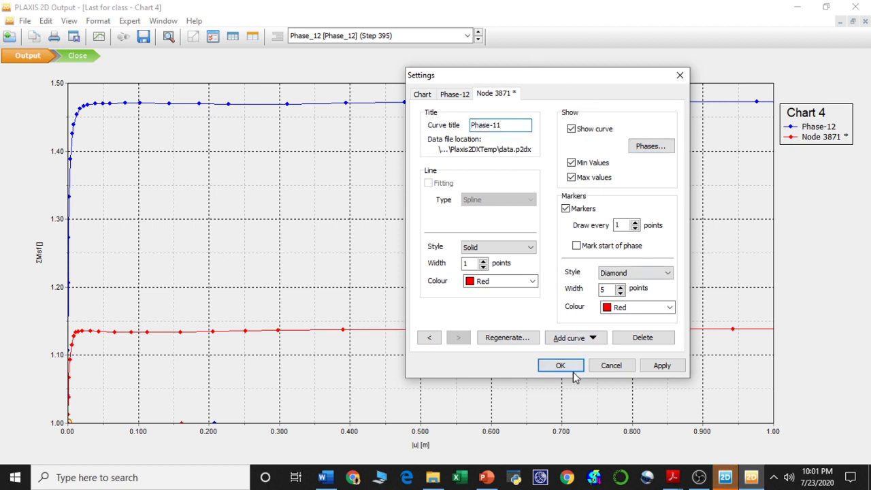
- Add a curve of ΣMsf against |u| for Node 3871 from the current project, showing only Phase_10
click(577, 341)
click(589, 337)
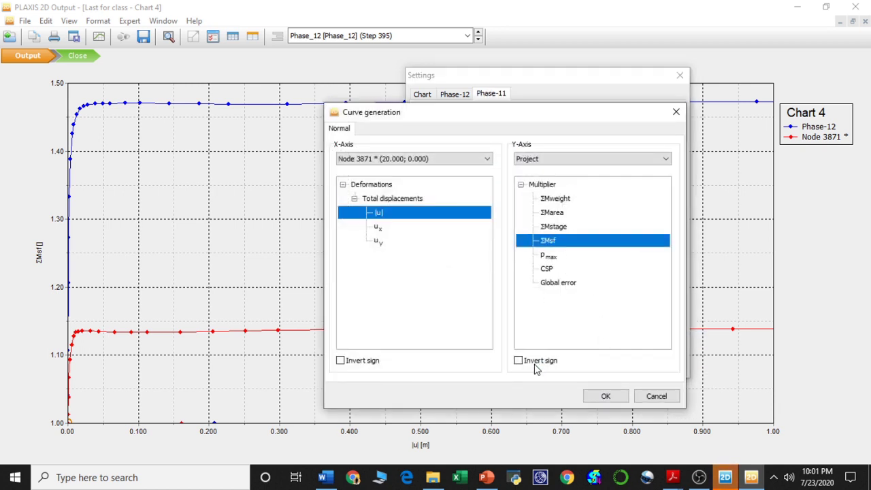
click(606, 401)
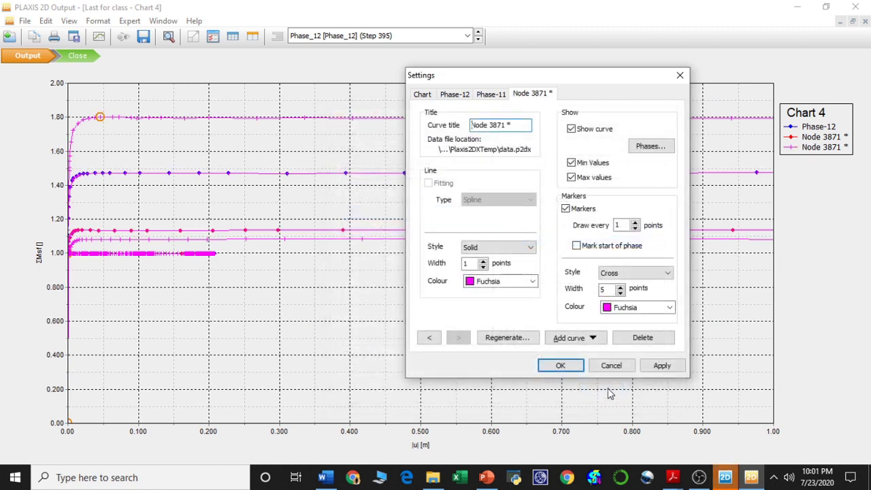
click(664, 147)
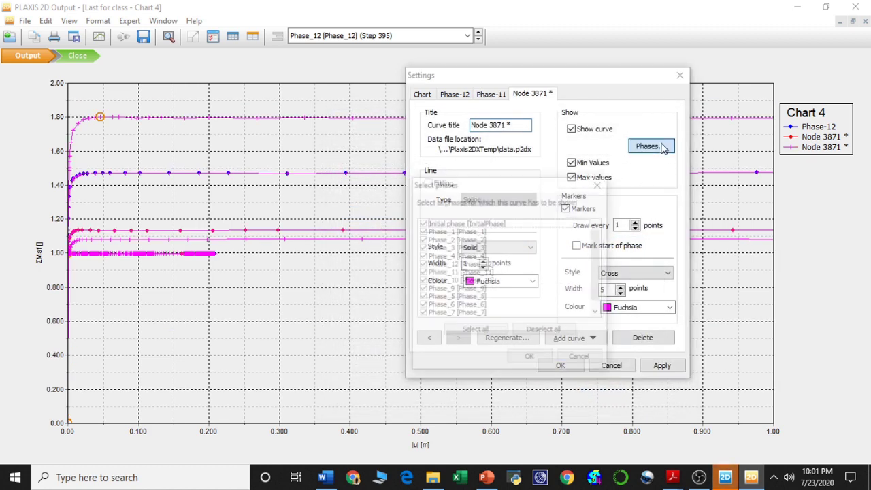
click(544, 331)
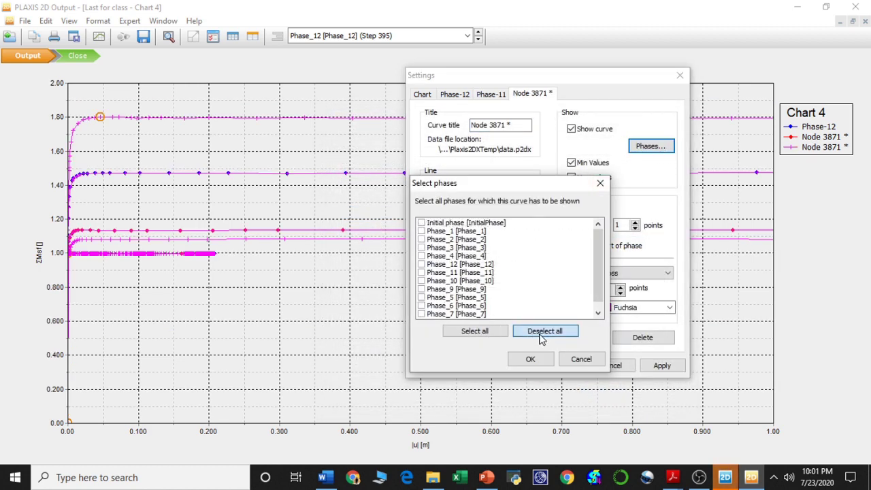
click(422, 281)
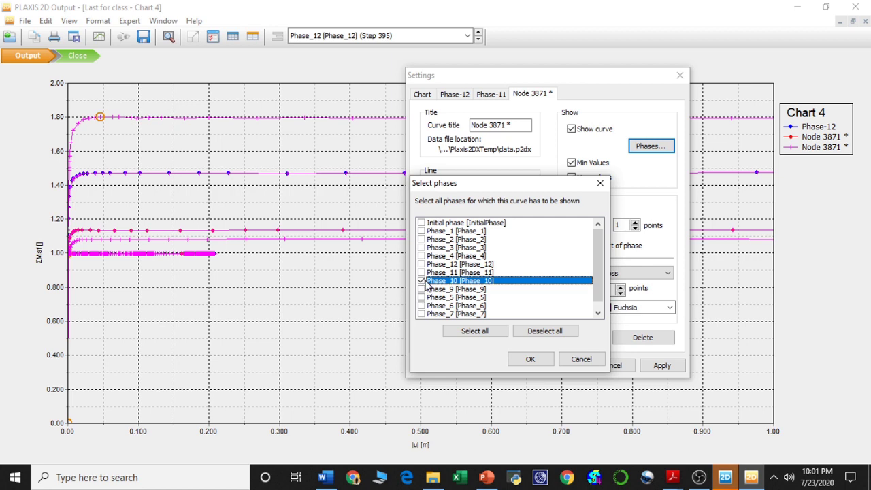
click(537, 360)
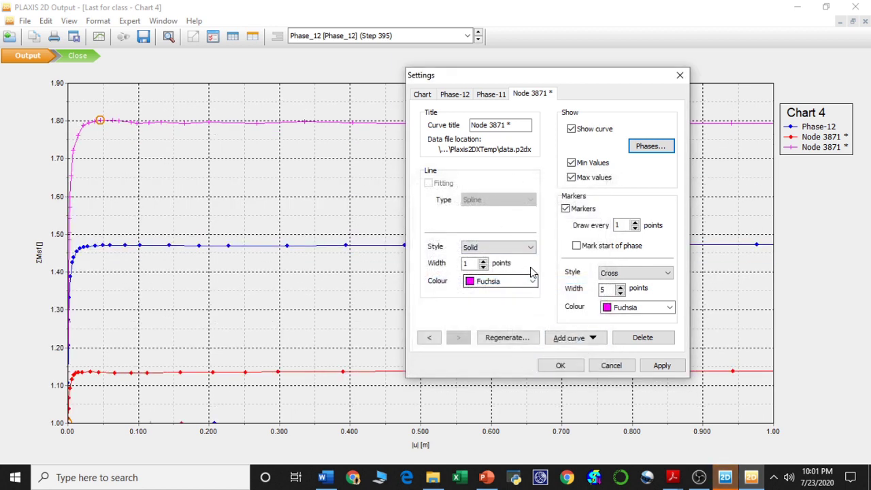
- Title the new fuchsia curve Phase-10
click(517, 128)
drag(518, 127, 460, 138)
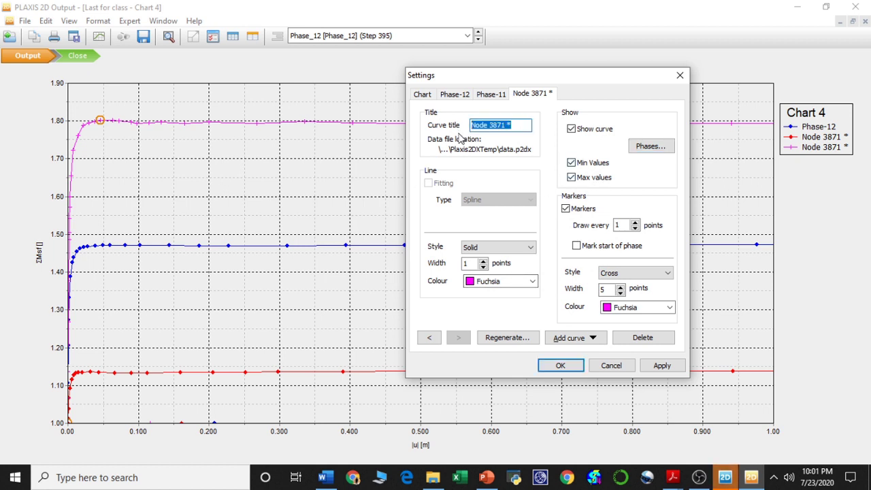
text(R)
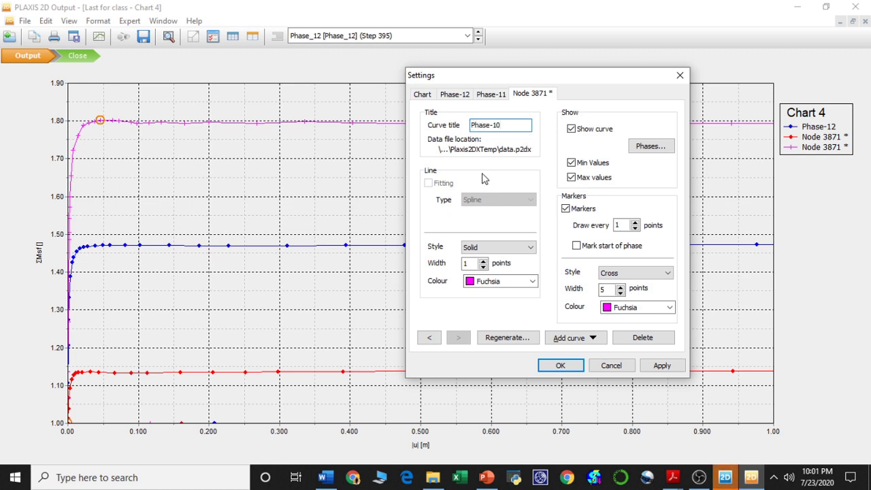
- Add another ΣMsf against |u| curve for Node 3871 from the current project, showing only Phase_9
click(576, 341)
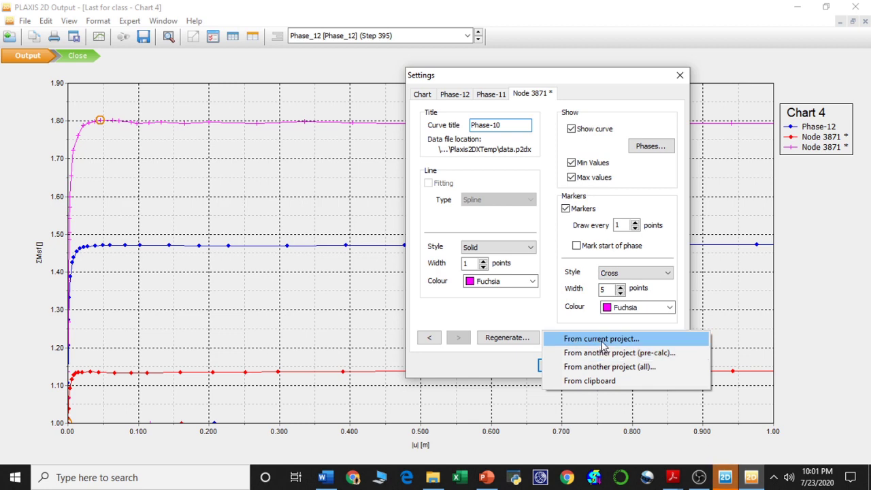
click(594, 338)
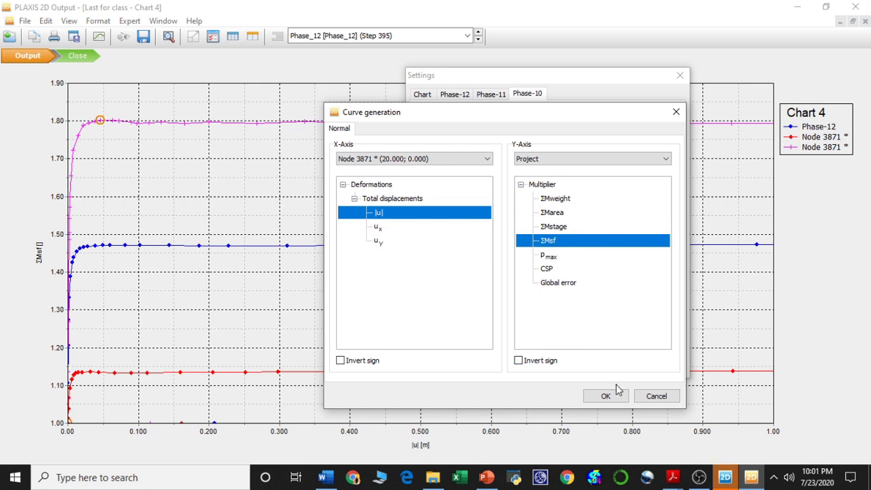
click(606, 397)
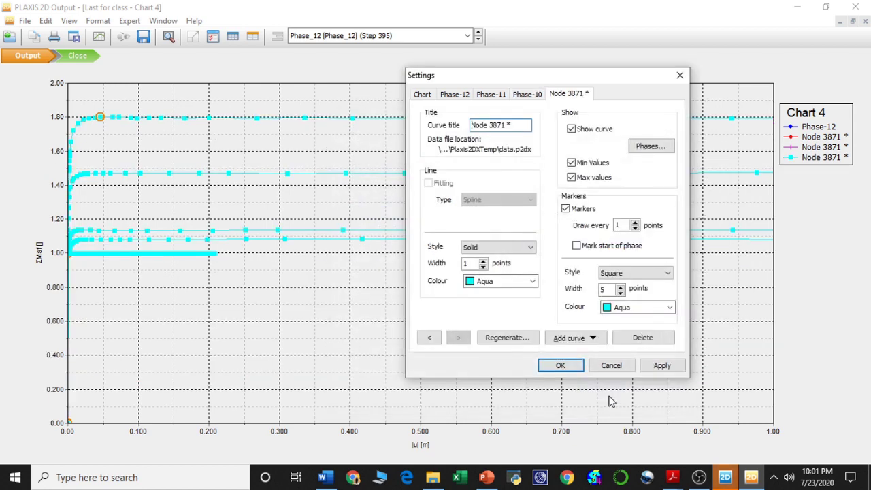
click(651, 147)
click(545, 331)
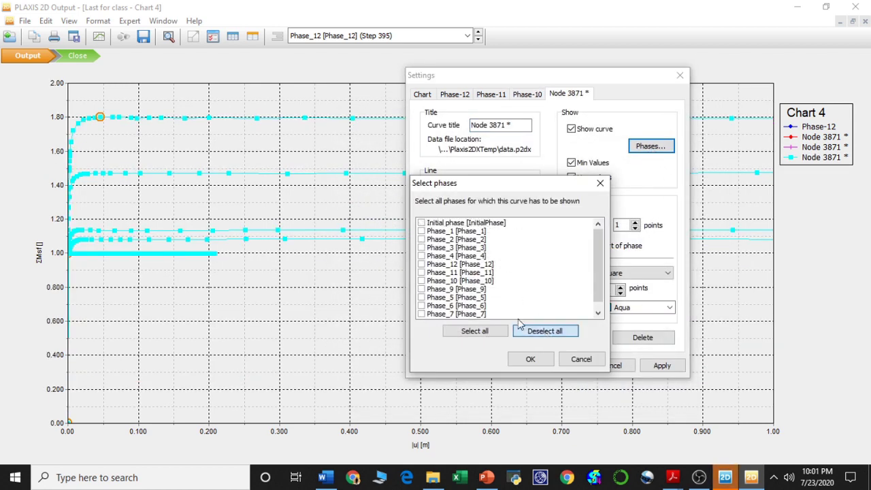
click(428, 291)
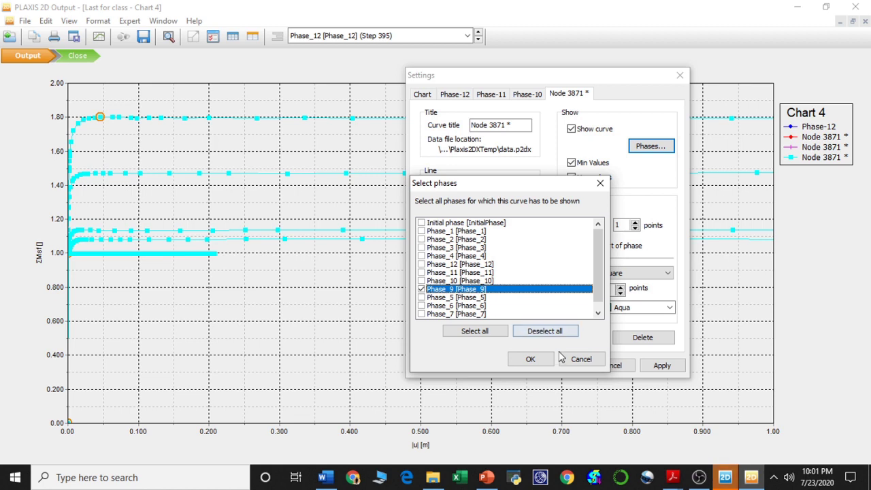
click(531, 359)
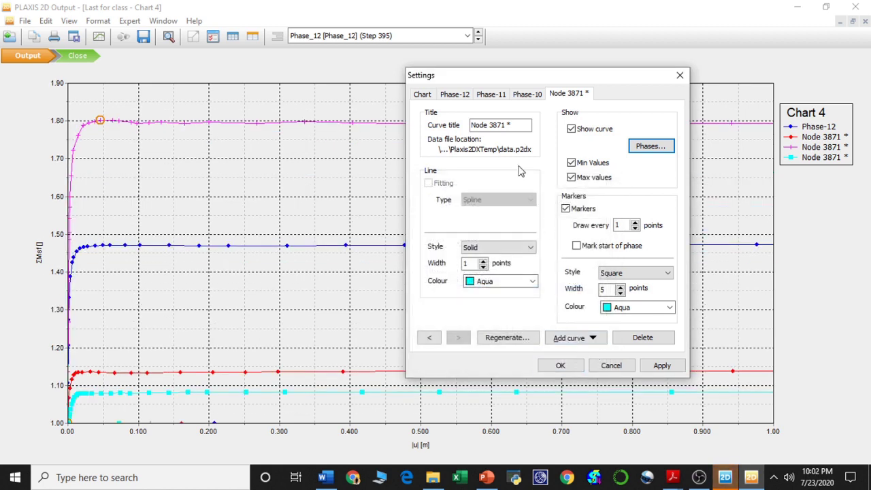
- Title the aqua curve Phase-9, apply the chart settings and accept them
drag(528, 126, 418, 138)
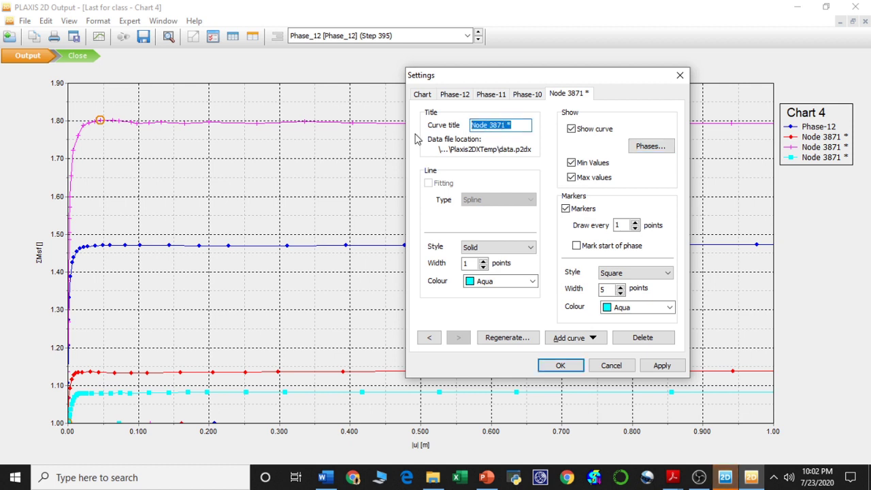
text(Phase-9)
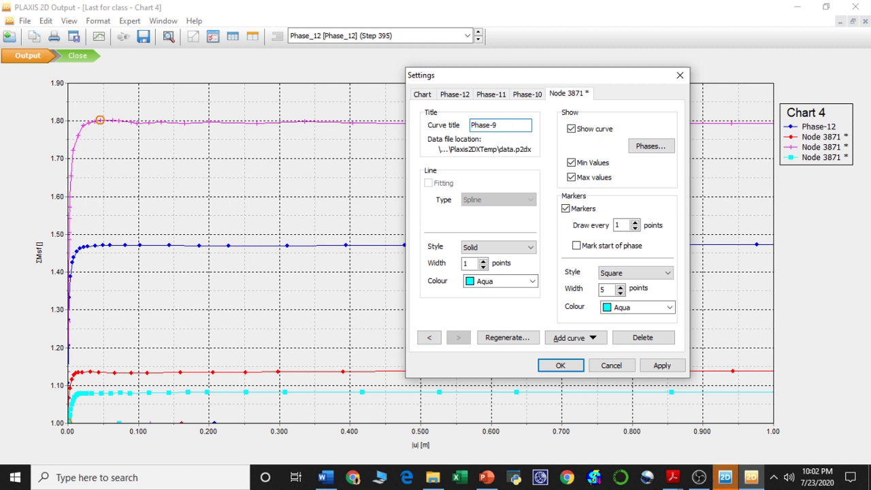
click(661, 365)
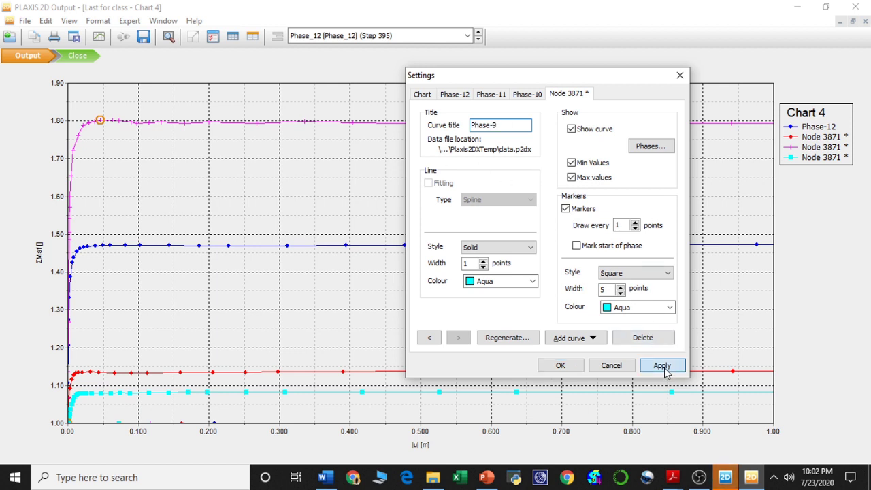
click(573, 367)
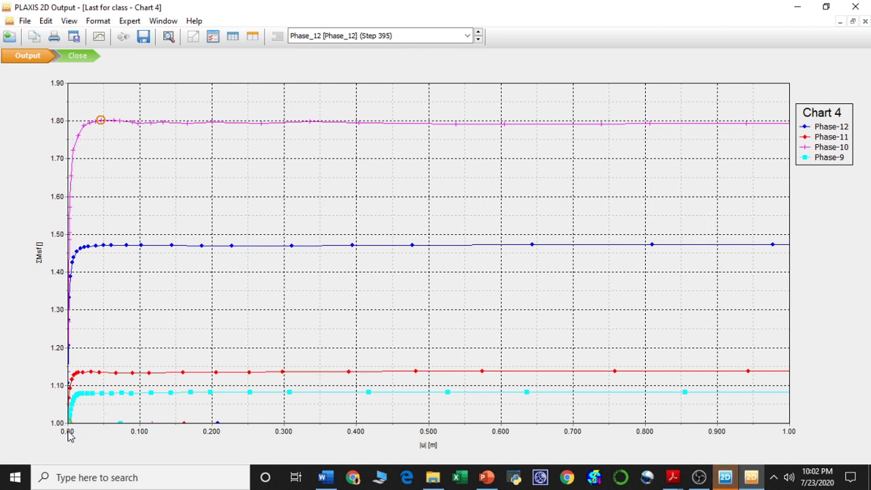
- Close the output view, saving the changed chart, and return to the staged construction model
mouse_move(85, 397)
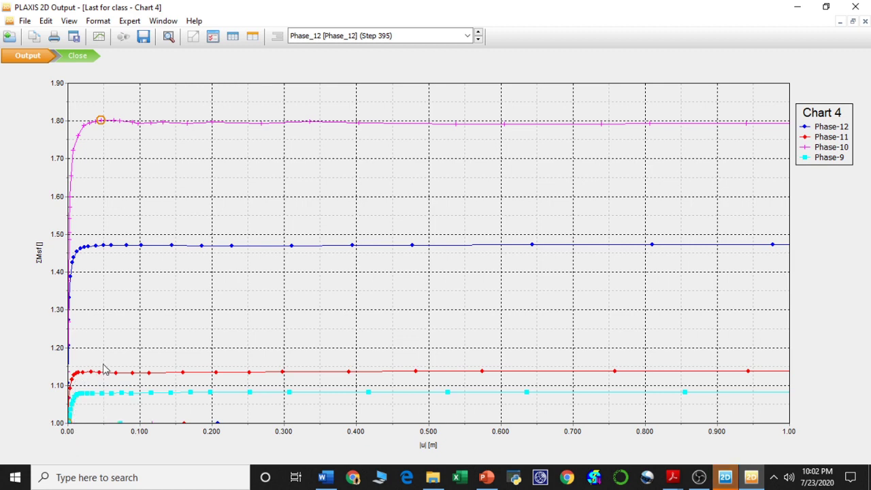
mouse_move(124, 249)
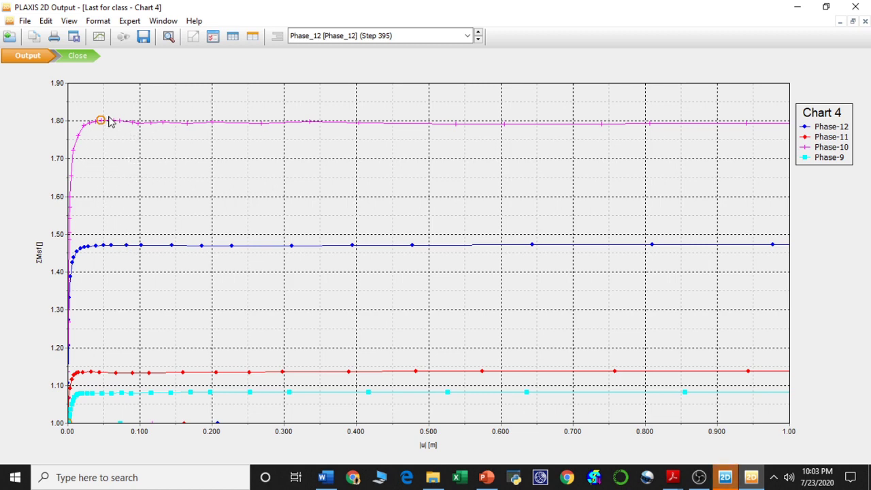
mouse_move(131, 126)
click(68, 58)
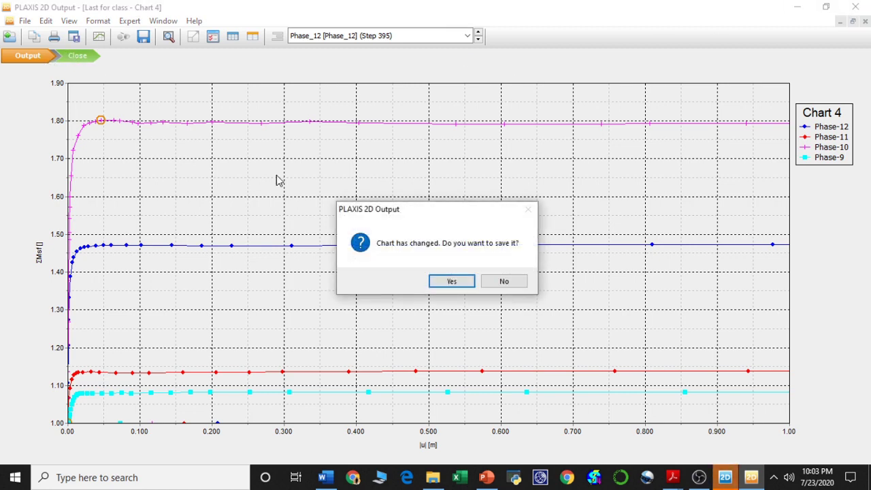
click(448, 285)
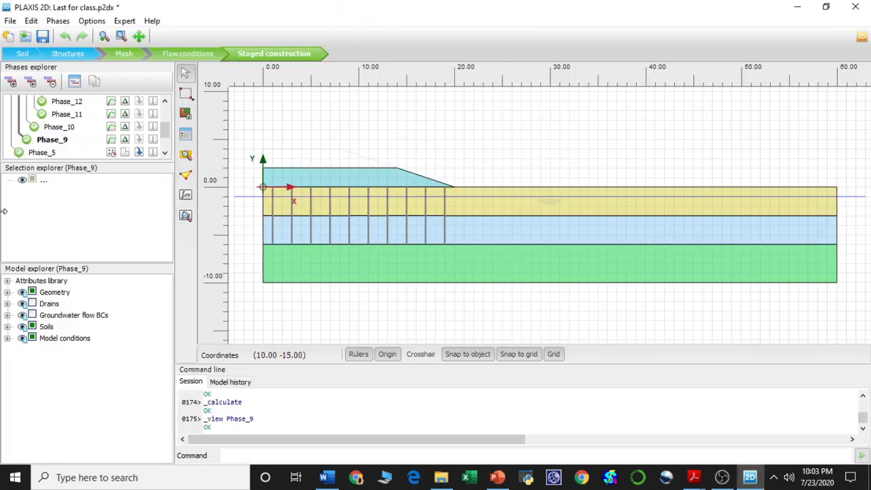